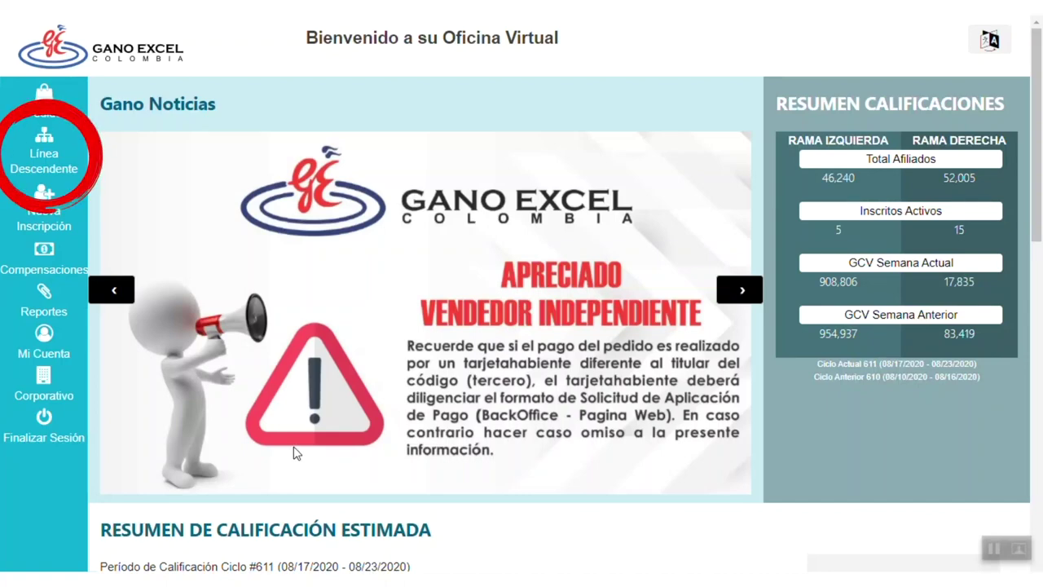
Open the Línea Descendente section from the left sidebar.
click(46, 167)
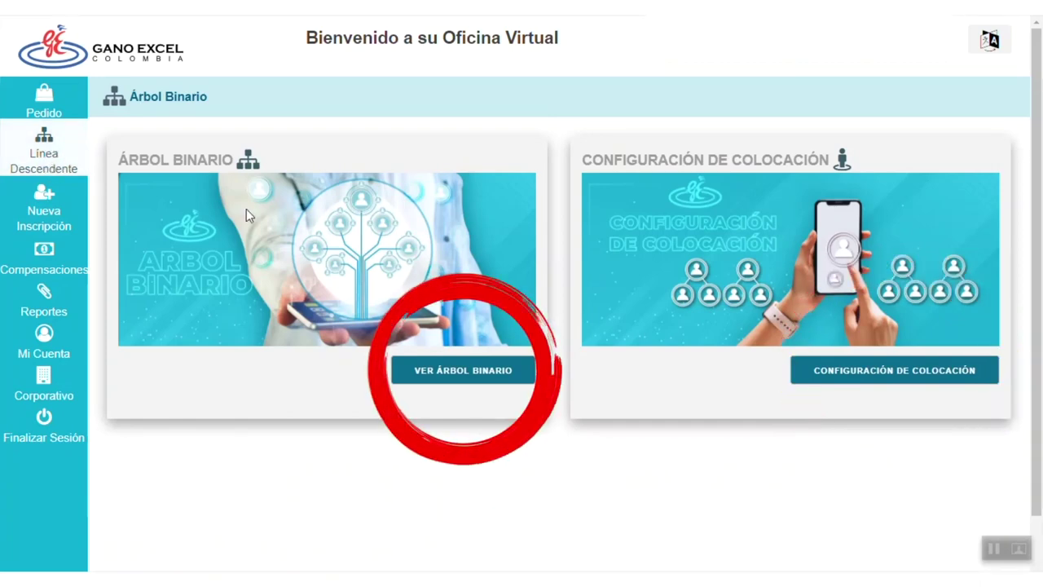
Open the Árbol Binario view and step through its tutorial to FINALIZAR.
click(467, 373)
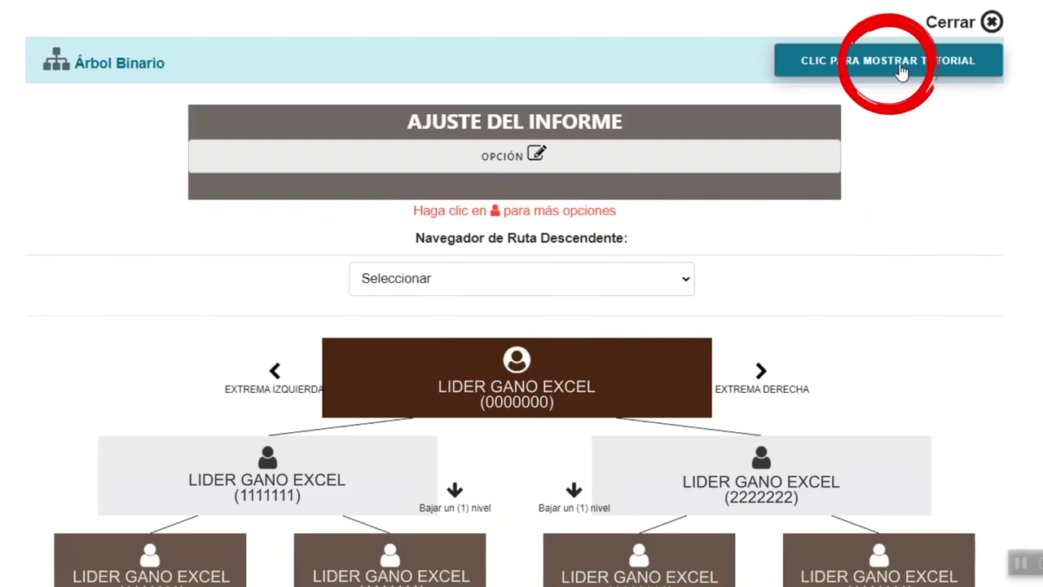
click(901, 72)
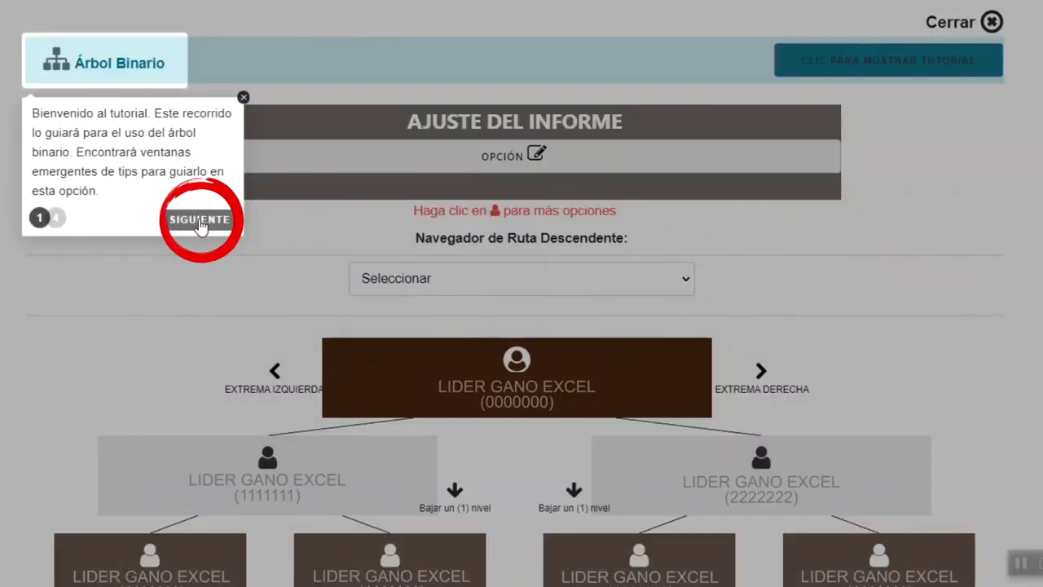
click(199, 225)
click(720, 301)
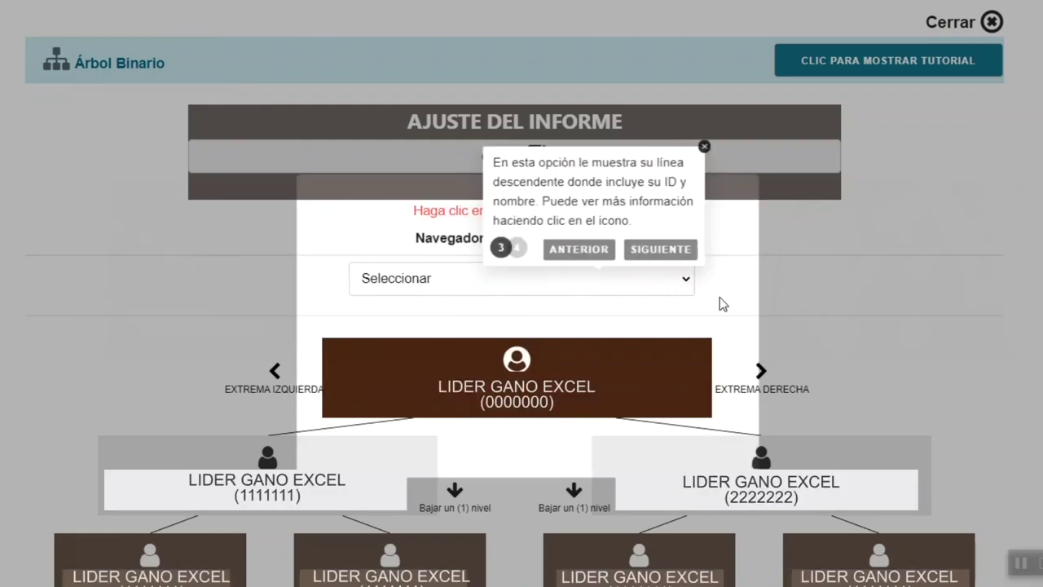
click(583, 191)
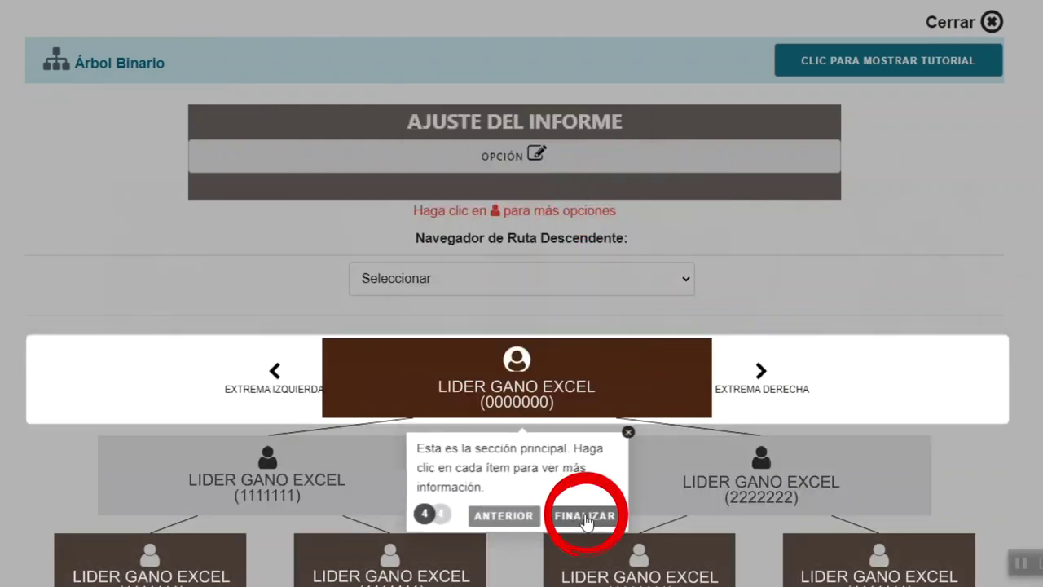
click(585, 517)
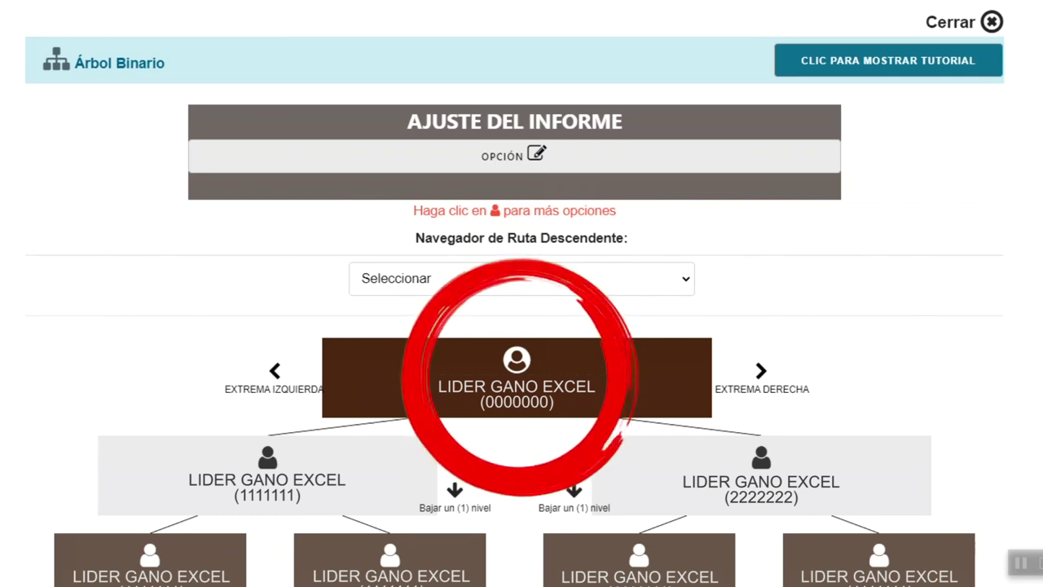
Jump the top node to Extrema izquierda and show its independent seller information.
click(517, 359)
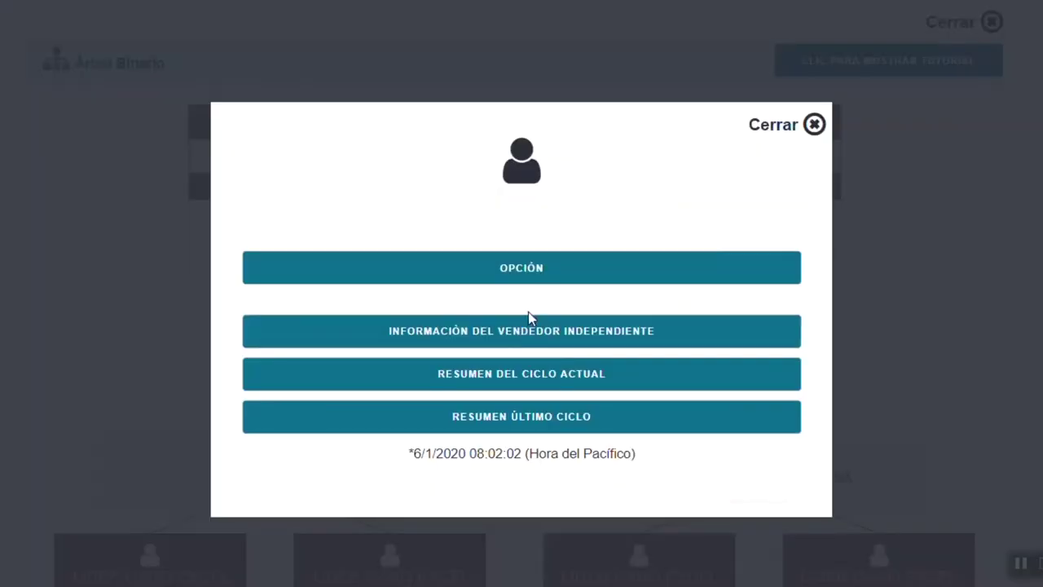
click(521, 273)
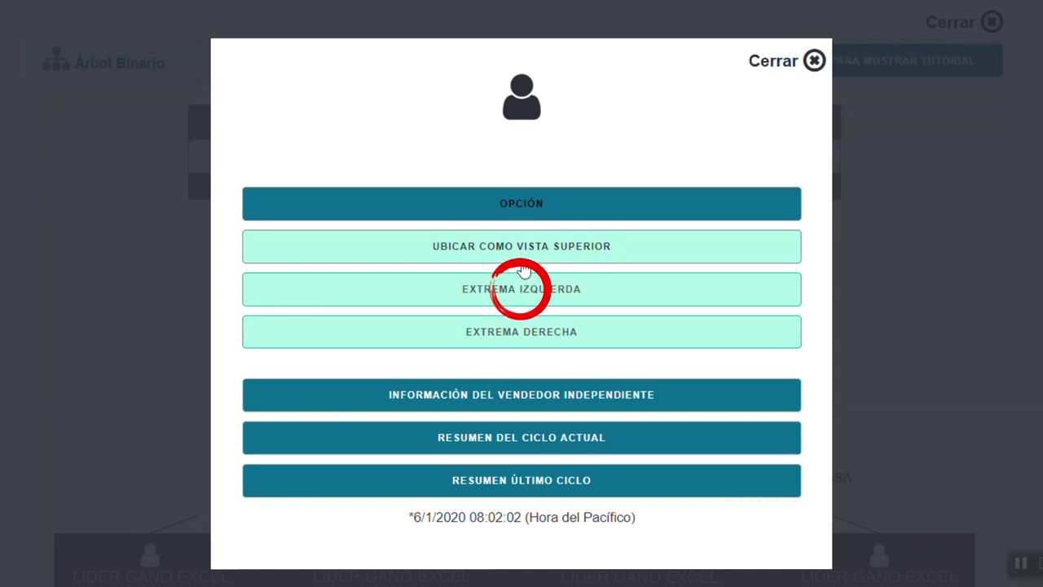
click(523, 299)
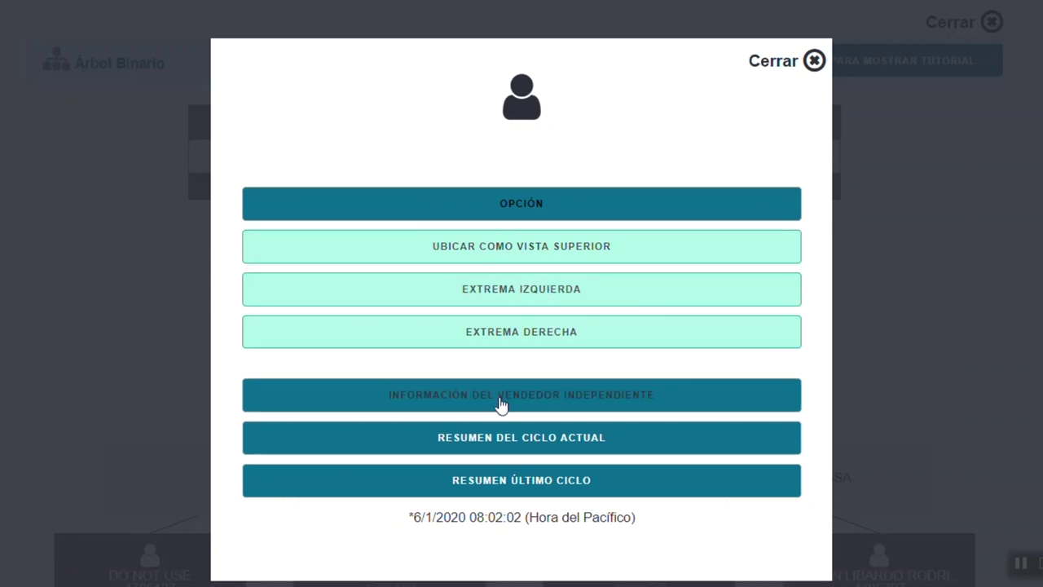
click(501, 405)
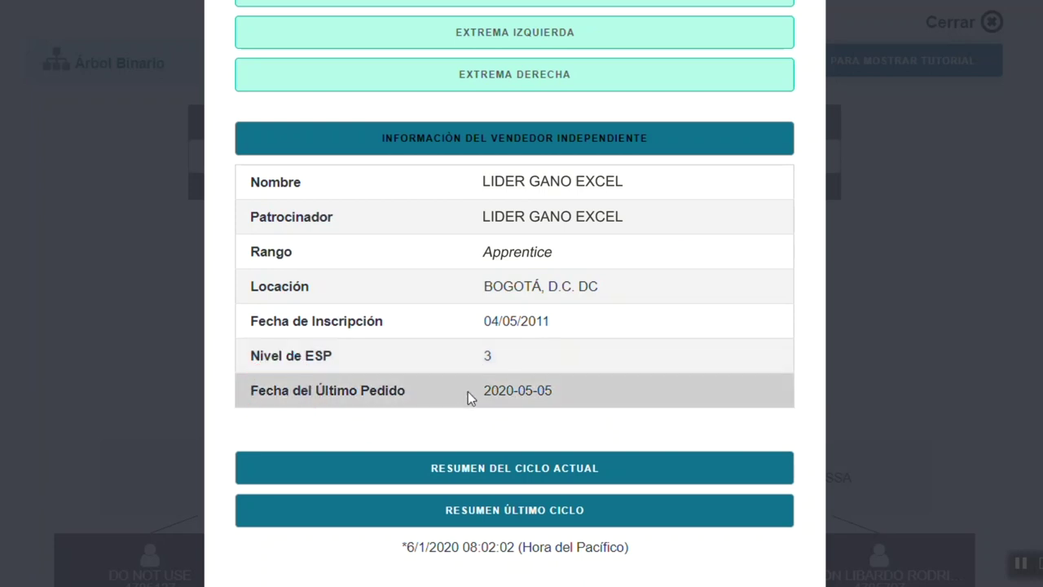
Review the current cycle 600 and last cycle 599 summary tables.
click(469, 471)
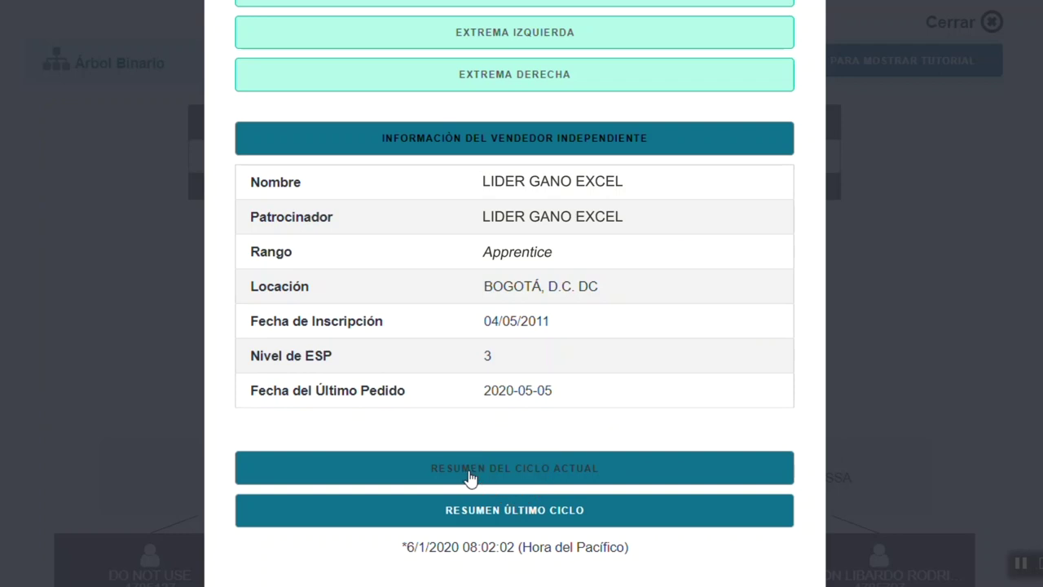
scroll(472, 471, down, 3)
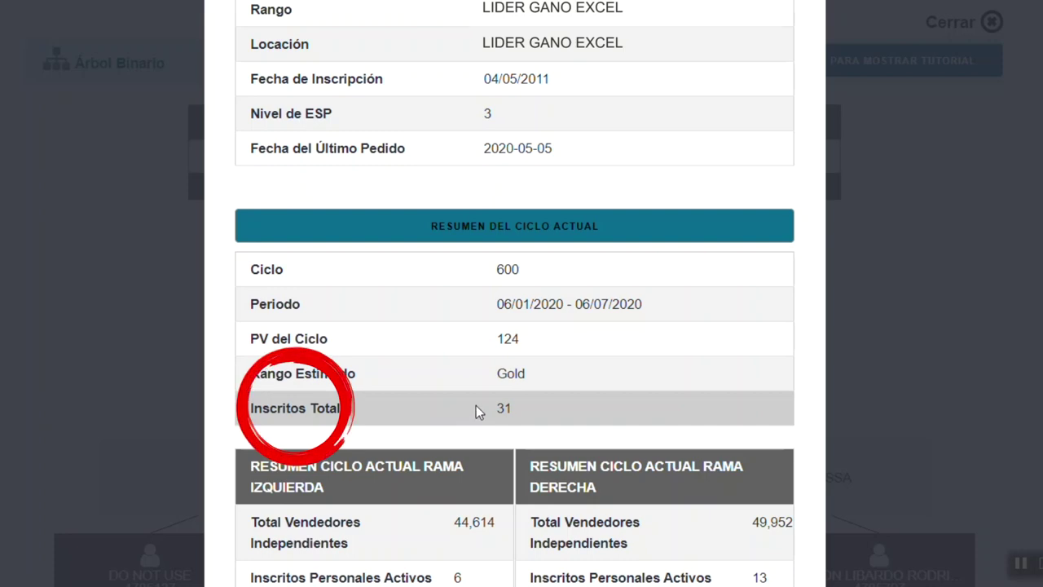
scroll(476, 404, down, 3)
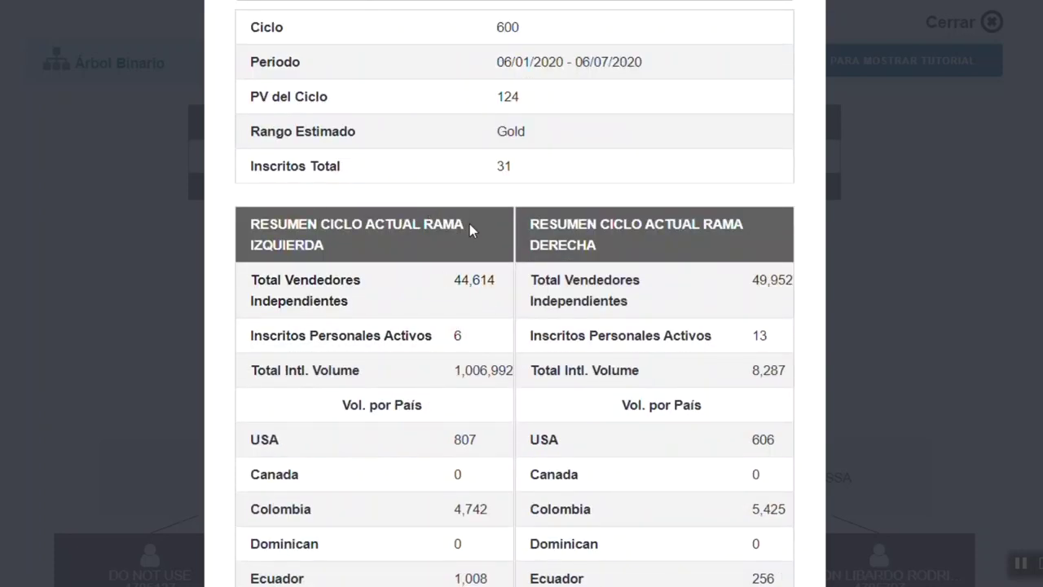
scroll(640, 310, down, 5)
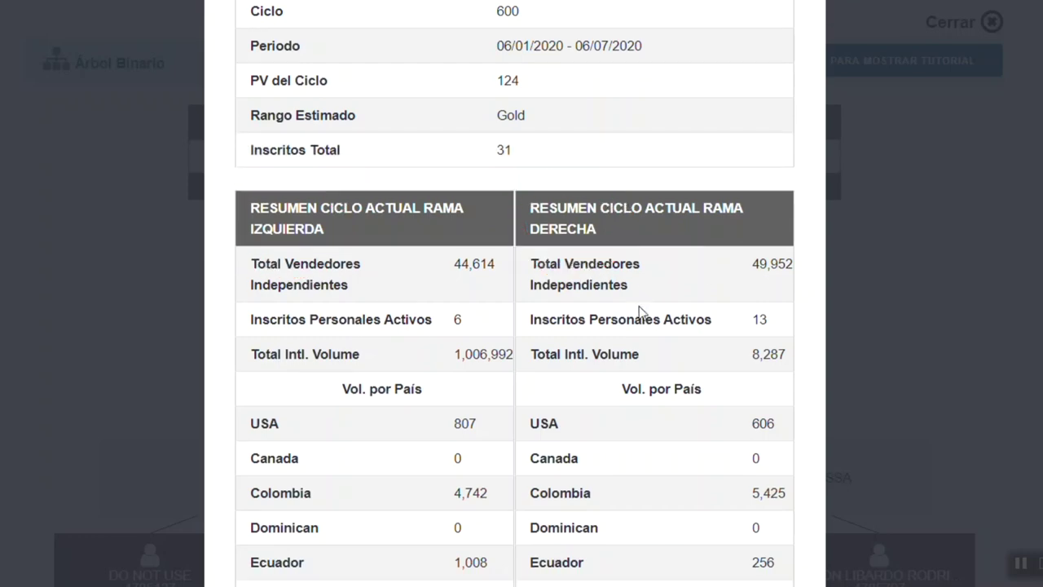
click(493, 514)
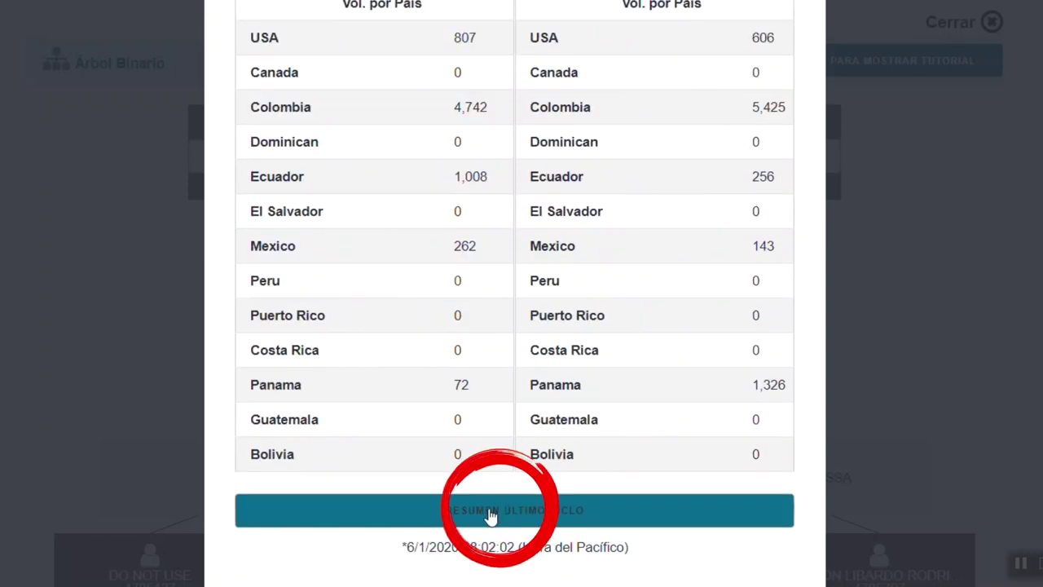
scroll(458, 231, down, 4)
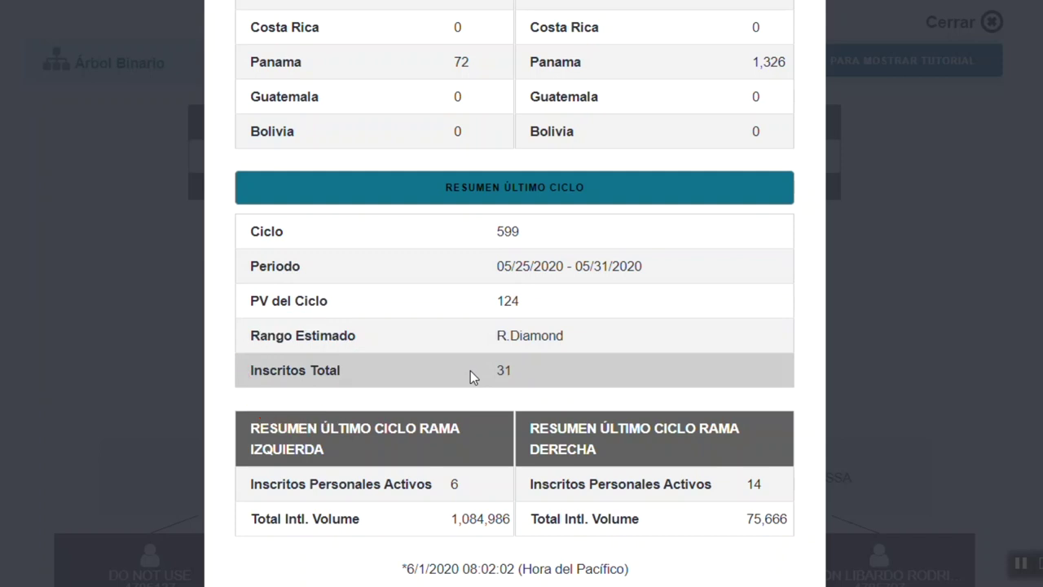
scroll(471, 370, down, 1)
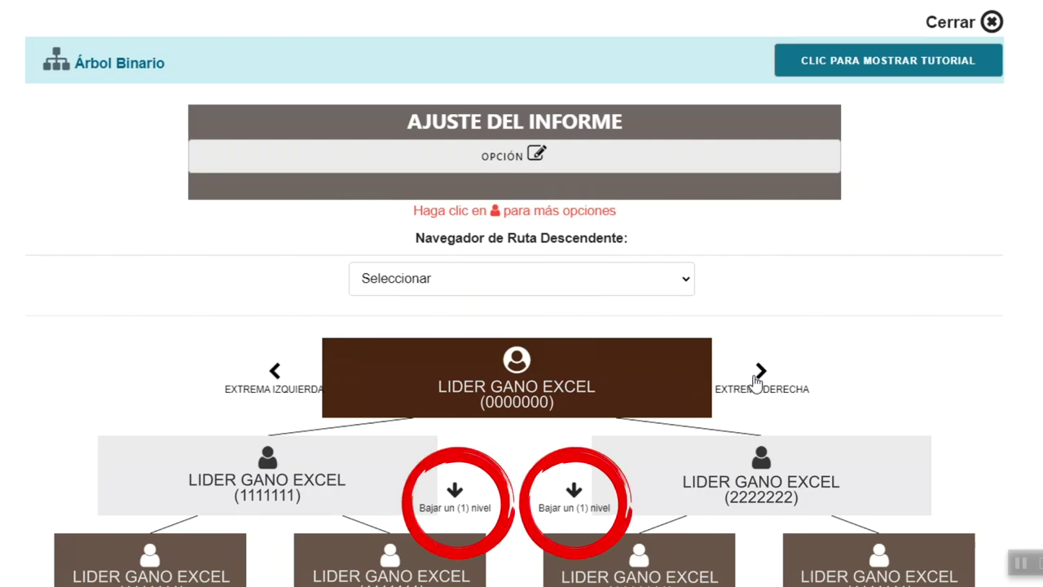
Jump to the extreme right branch and start enrolling someone at the open position.
click(760, 376)
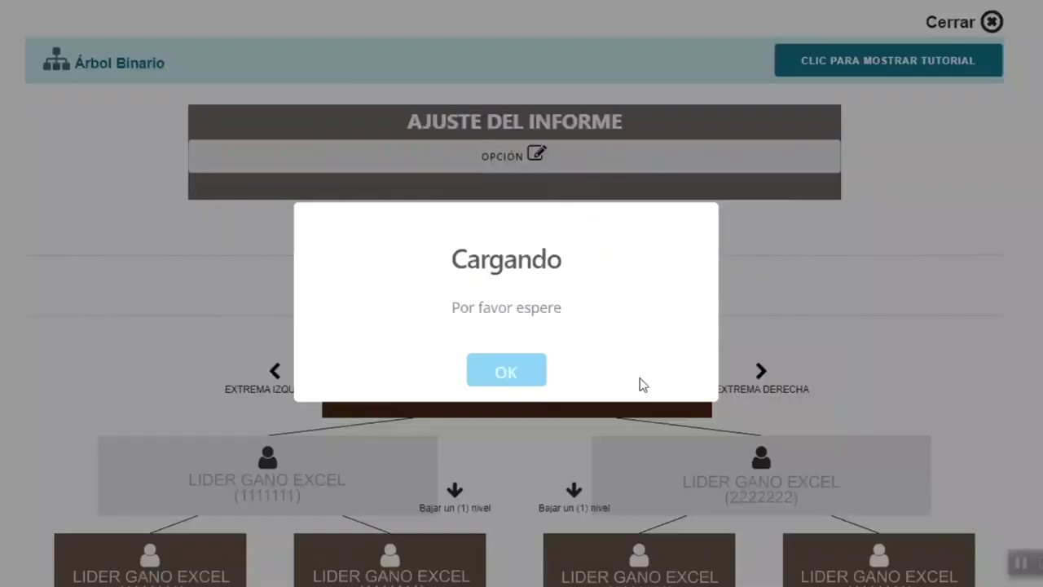
click(521, 375)
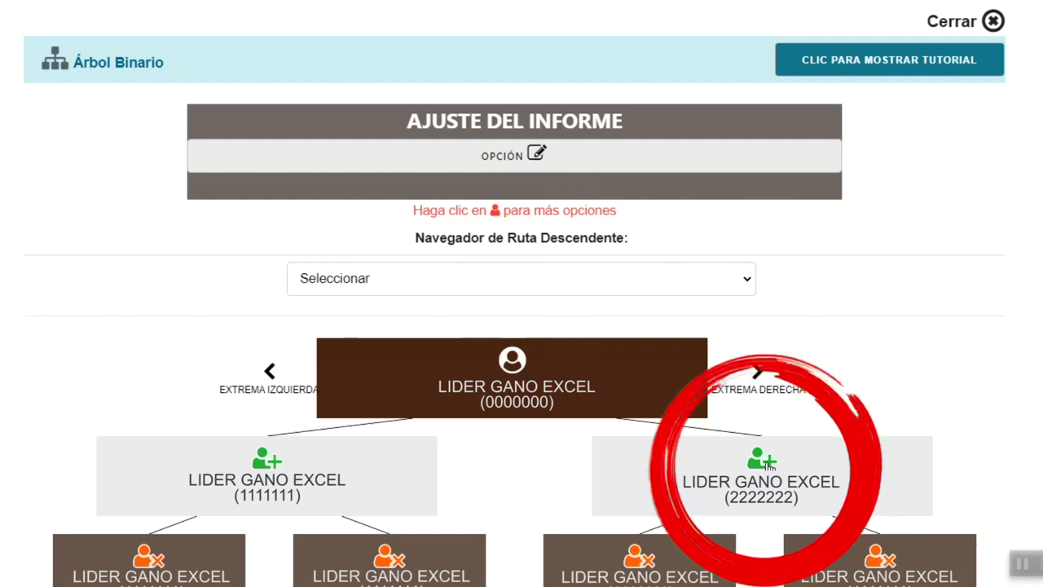
click(766, 462)
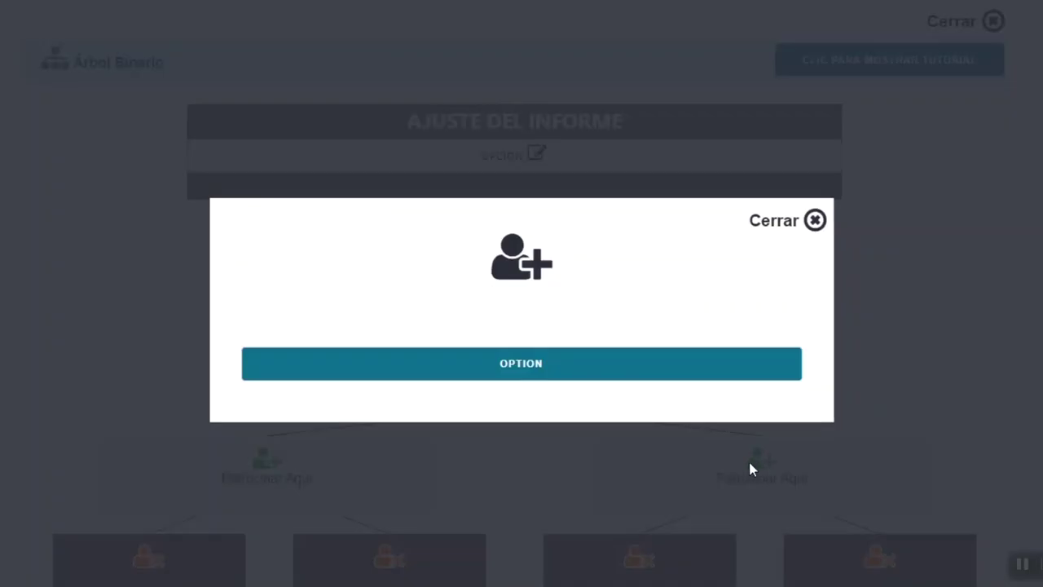
click(521, 373)
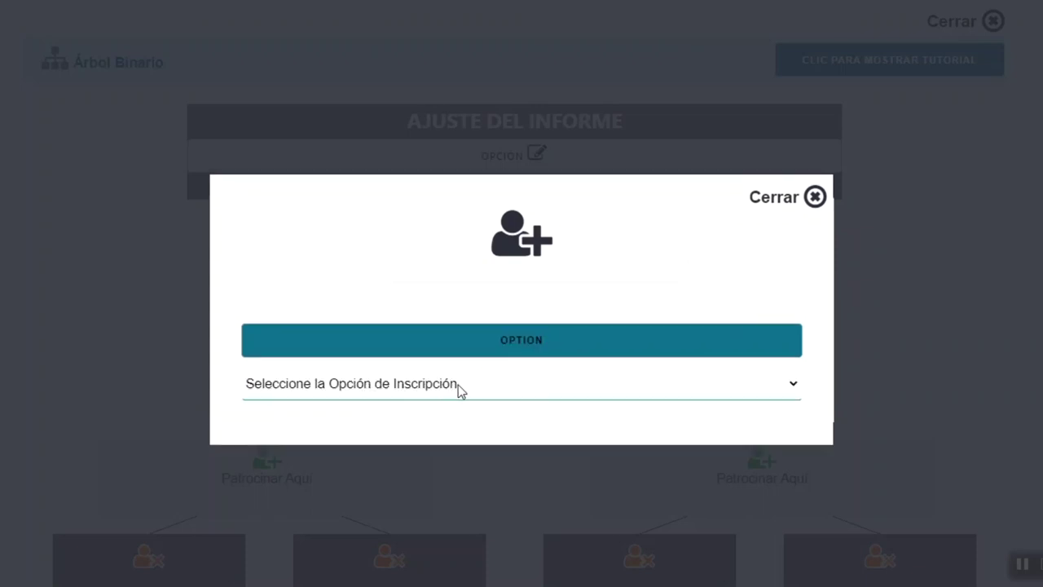
click(462, 384)
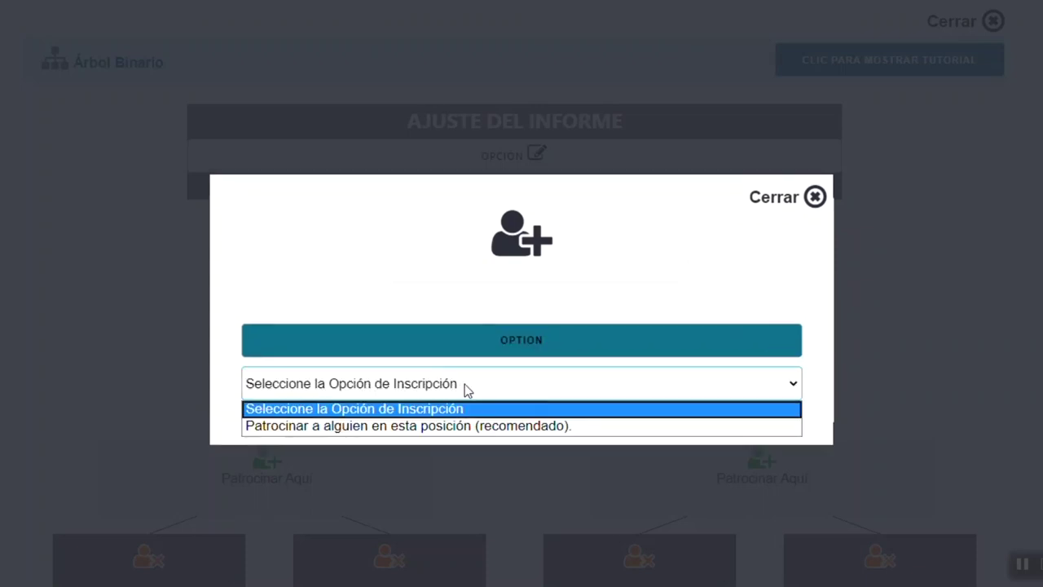
Choose 'Patrocinar a alguien en esta posición (recomendado)' and confirm the sponsorship.
click(394, 427)
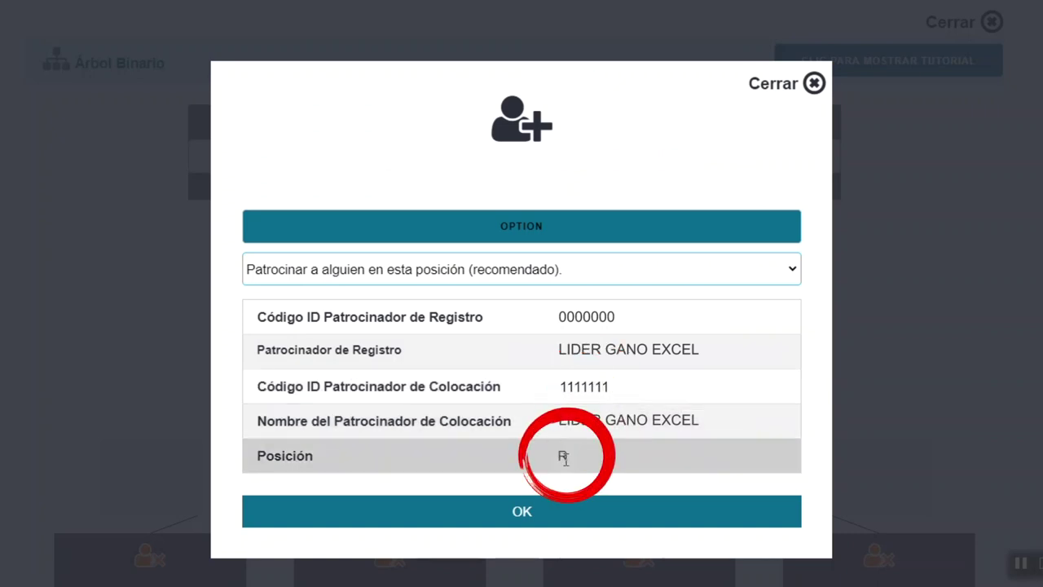
click(542, 517)
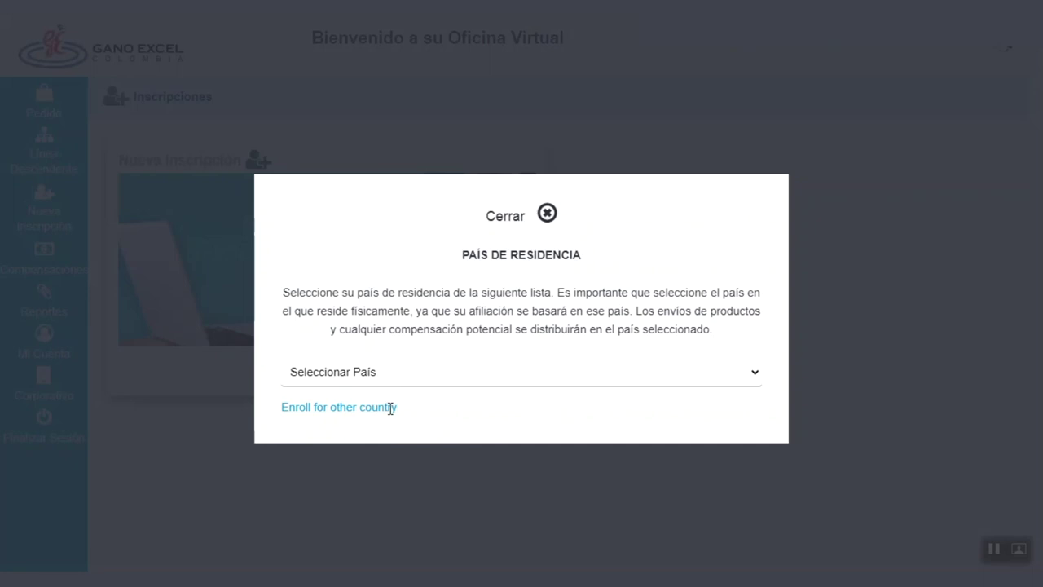
Enroll for another country and select Colombia as the country of residence.
click(390, 407)
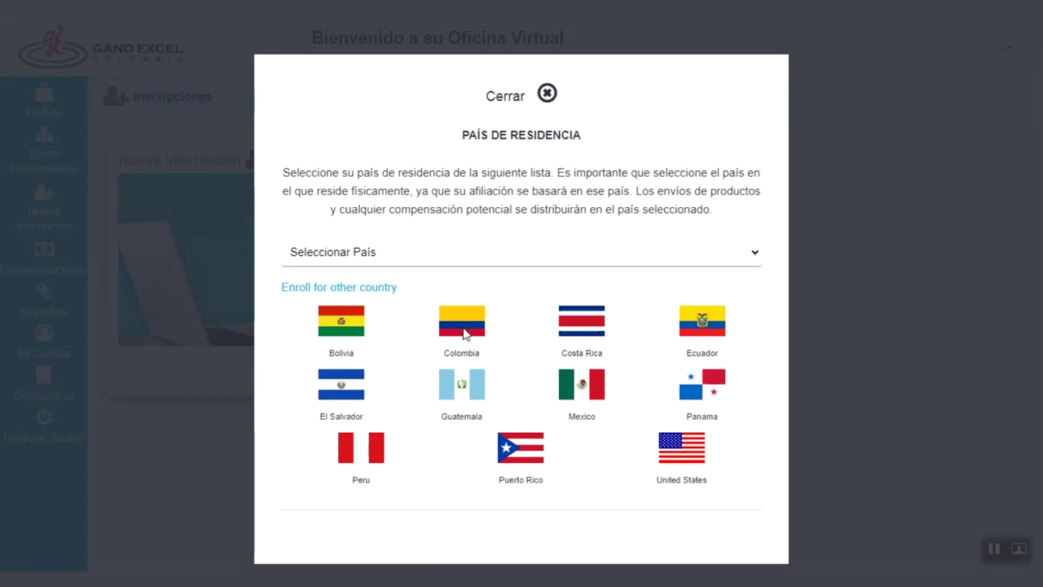
click(463, 326)
scroll(457, 342, down, 3)
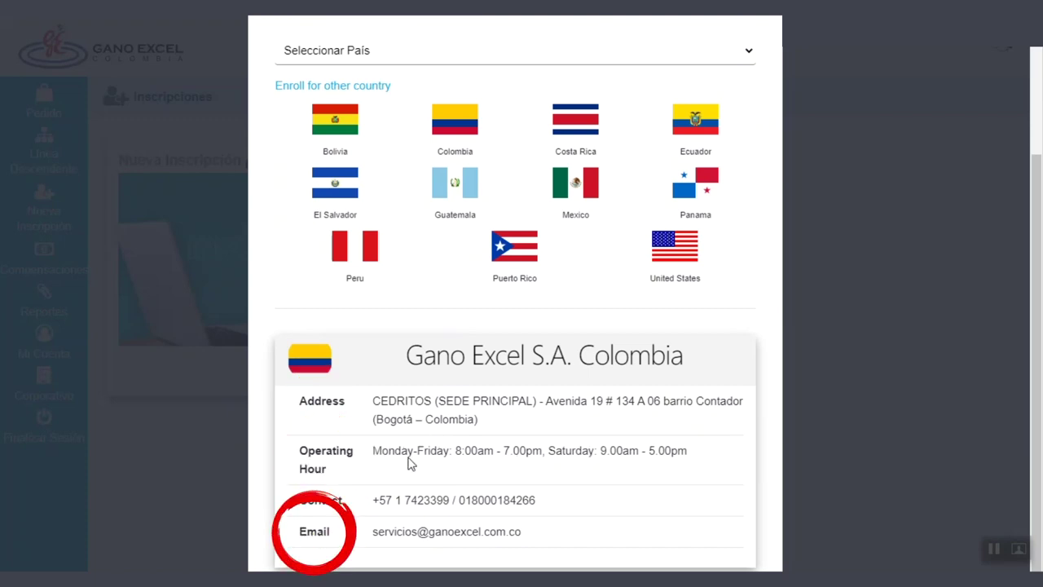
scroll(417, 456, up, 3)
click(747, 220)
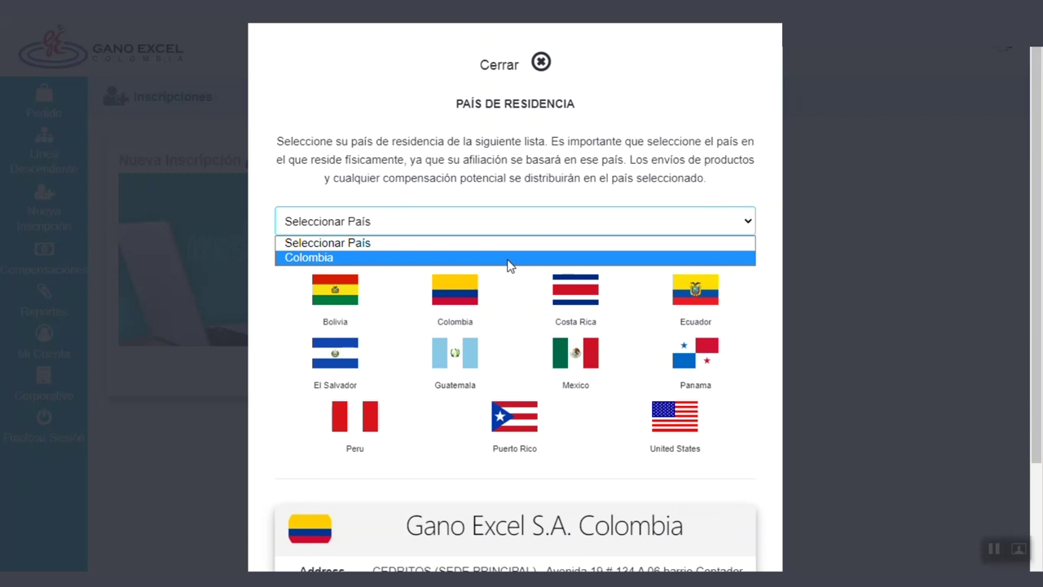
click(506, 257)
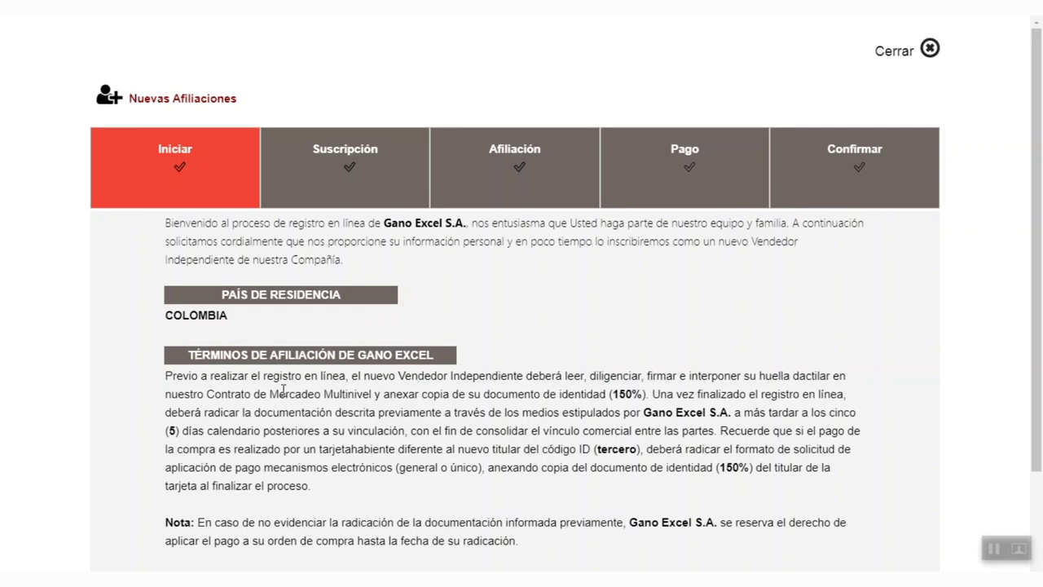
Scroll through the affiliation terms and accept the terms and conditions.
scroll(283, 389, down, 1)
scroll(283, 391, down, 1)
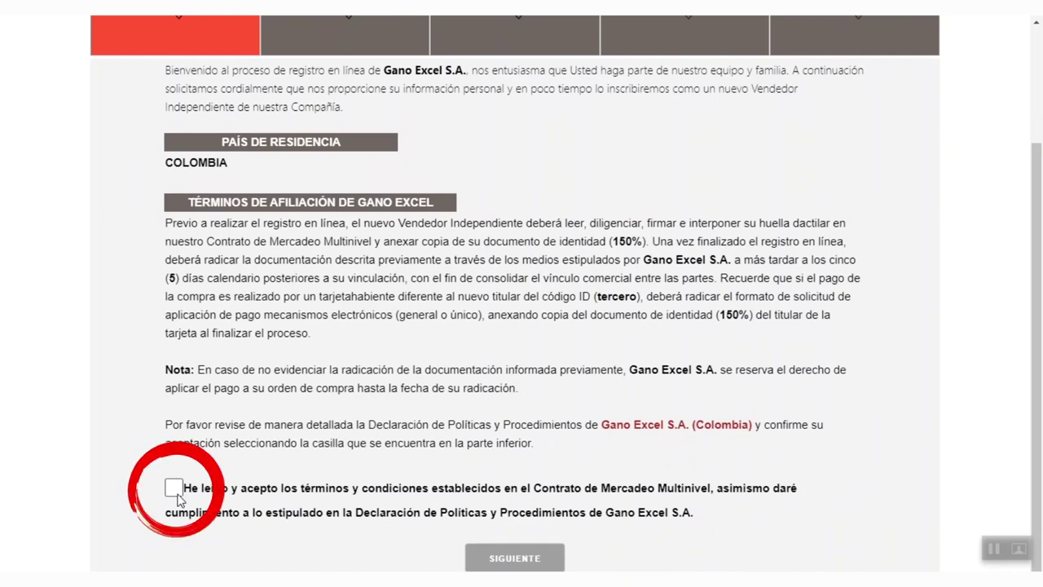
click(175, 491)
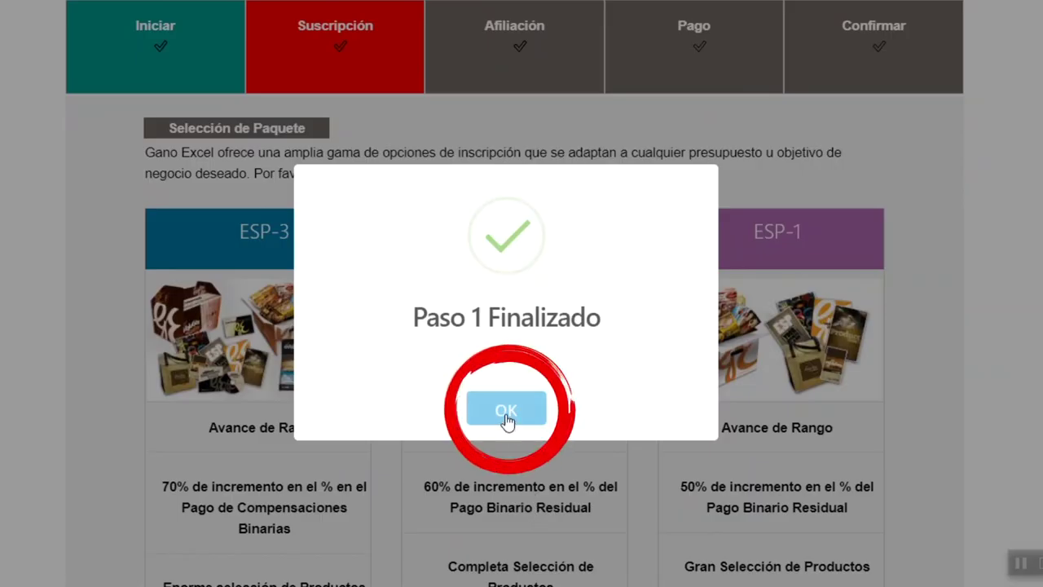
Select the ESP-3 package ($3,350,000) and continue to the next step.
click(506, 417)
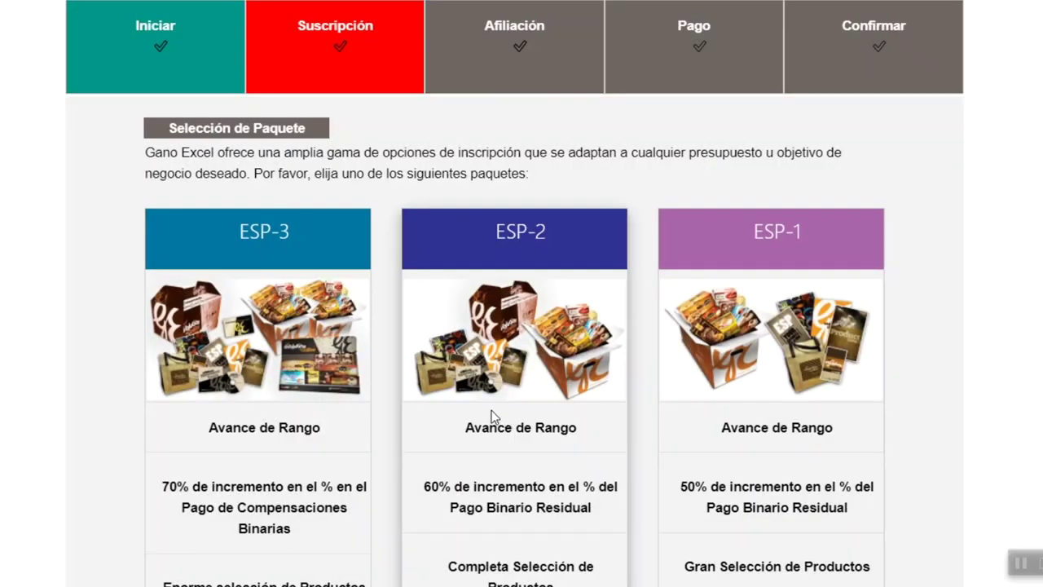
scroll(492, 417, down, 2)
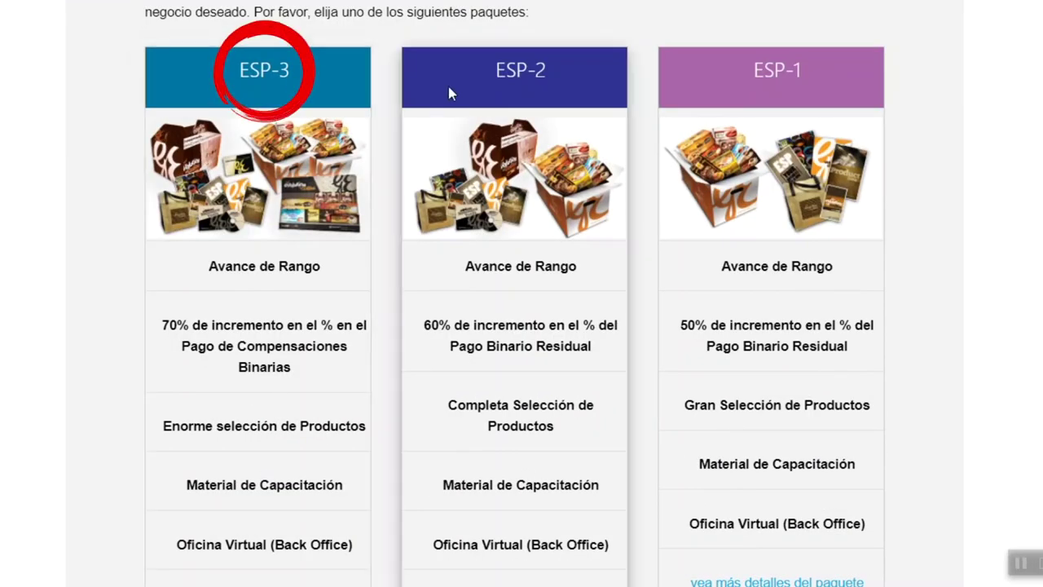
scroll(496, 328, down, 1)
scroll(482, 365, down, 5)
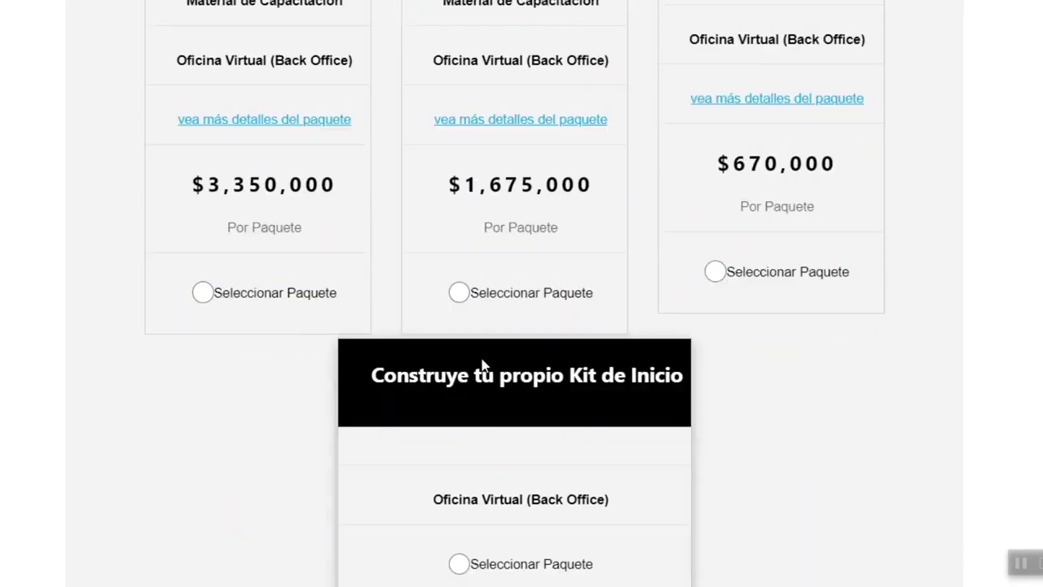
scroll(473, 435, down, 1)
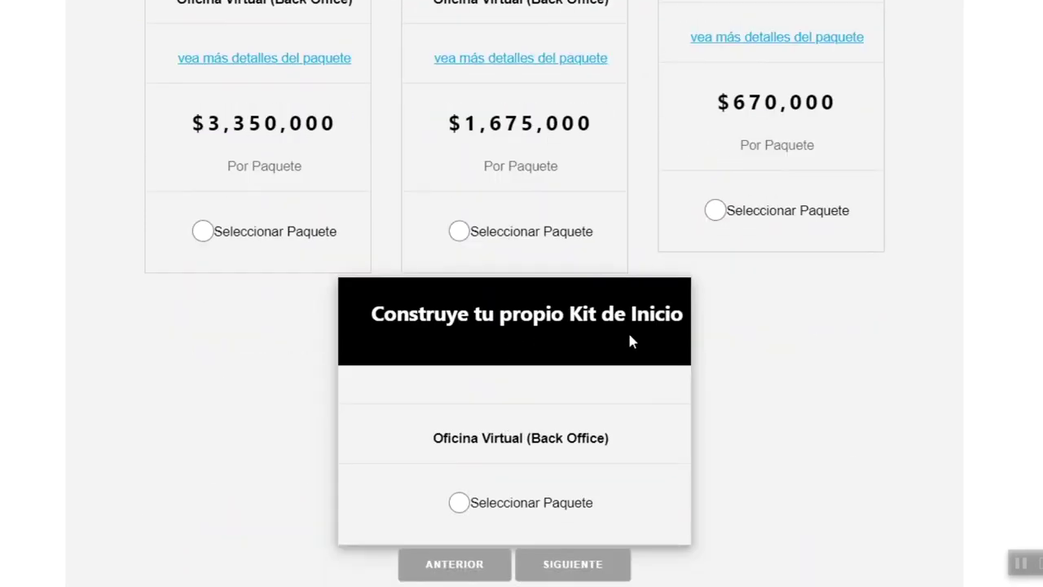
click(202, 232)
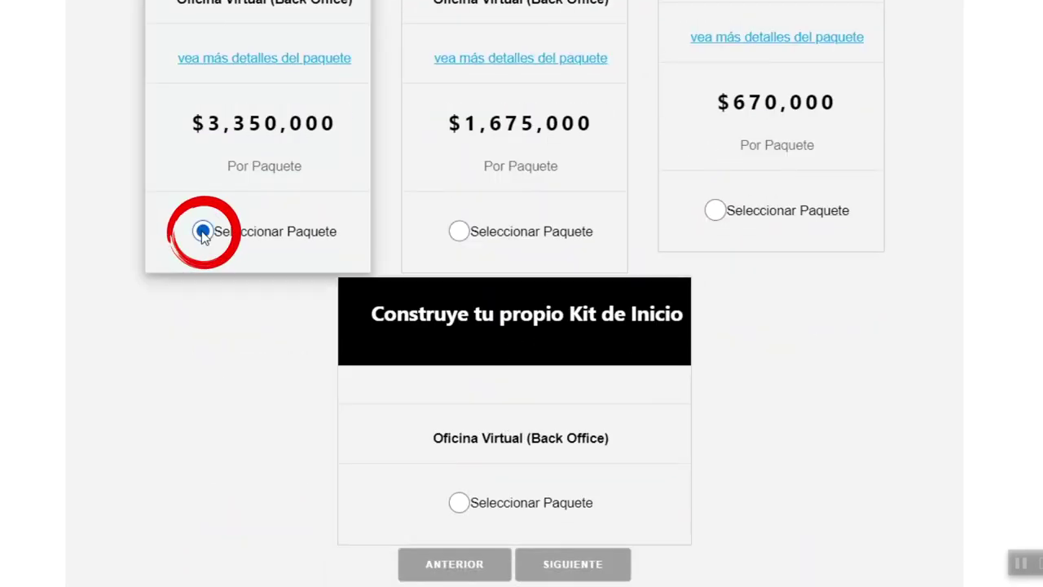
click(585, 564)
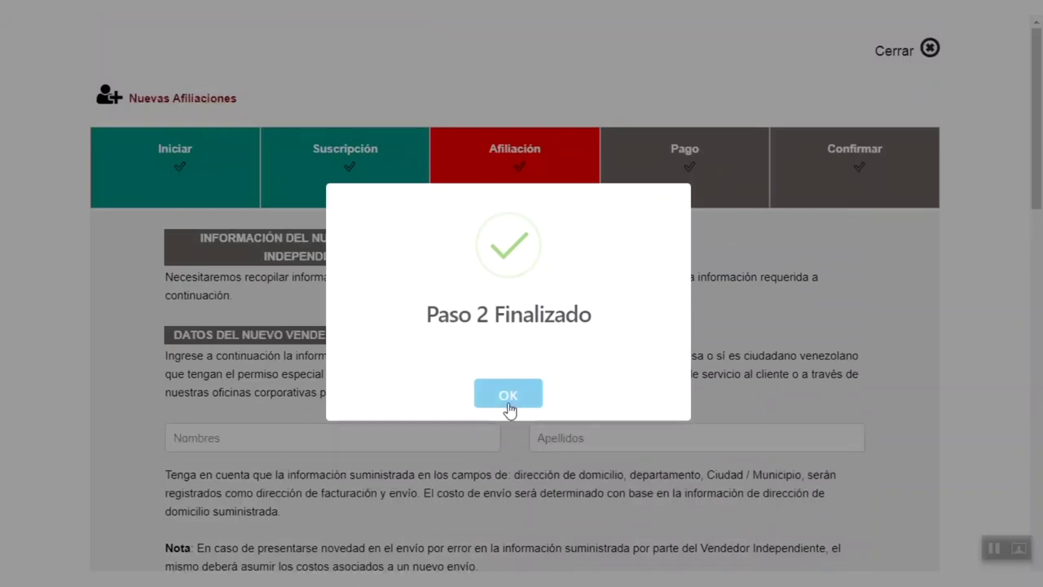
Enter the new seller's first names and surnames.
click(508, 403)
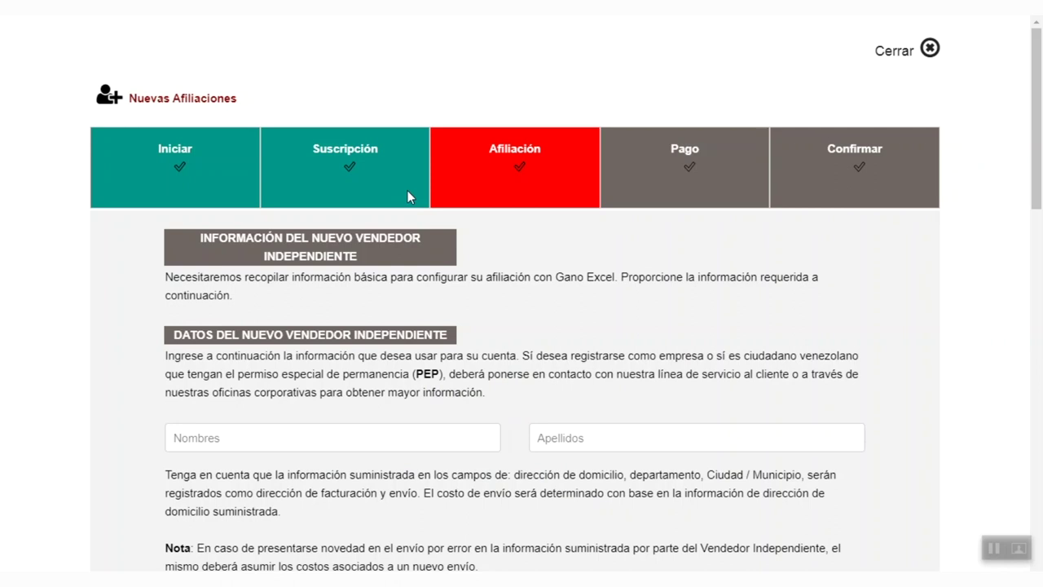
click(253, 430)
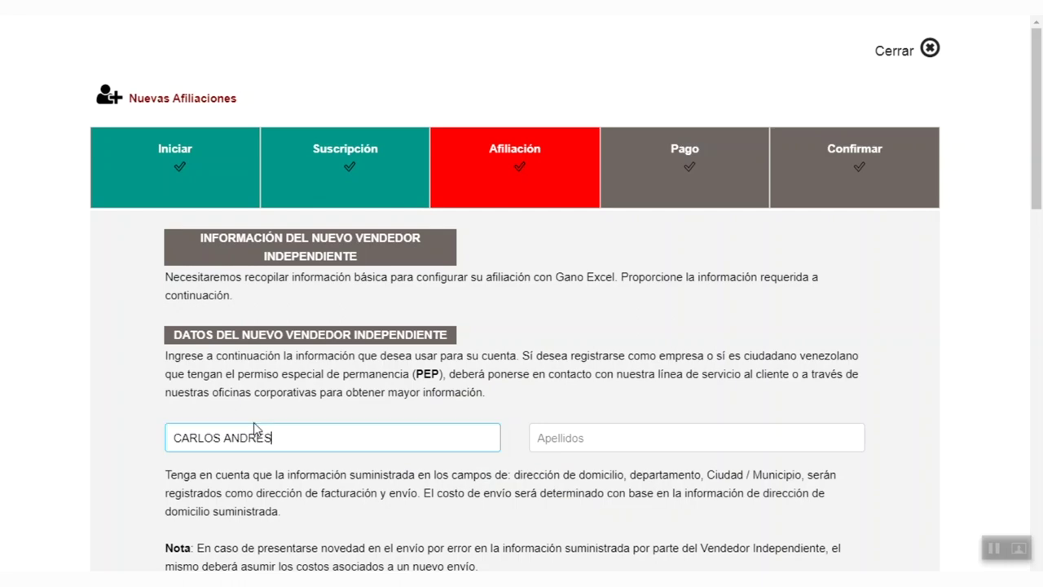
key(Tab)
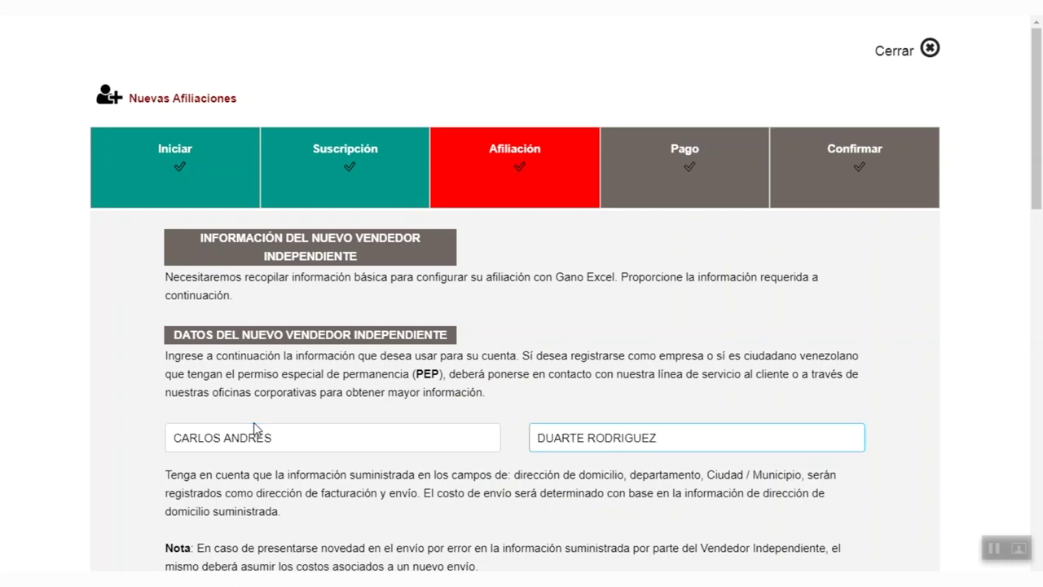
Begin the home address with street type CALLE, the street number, and an APARTAMENTO number.
scroll(295, 552, down, 3)
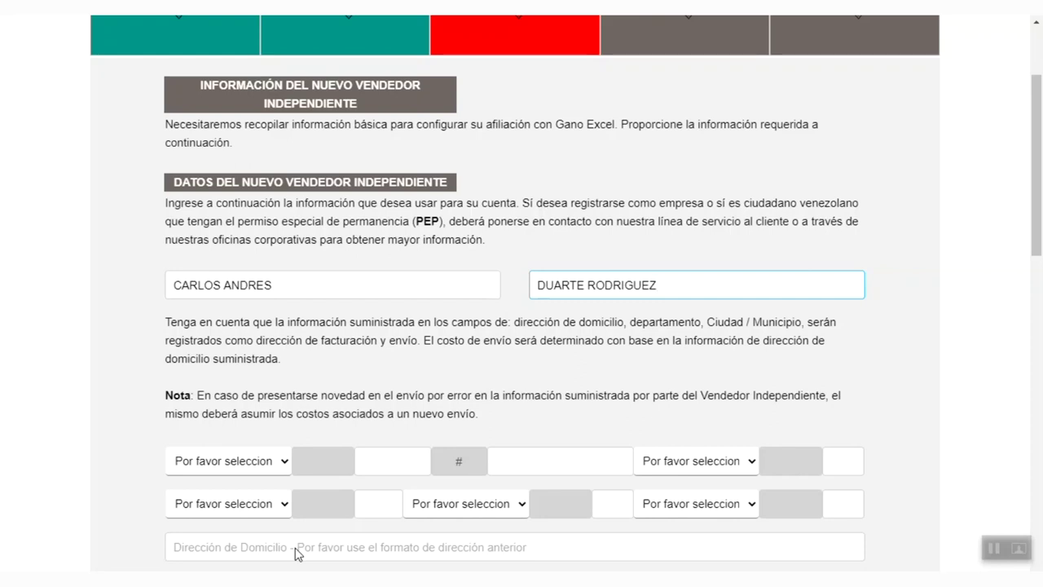
click(285, 462)
click(216, 280)
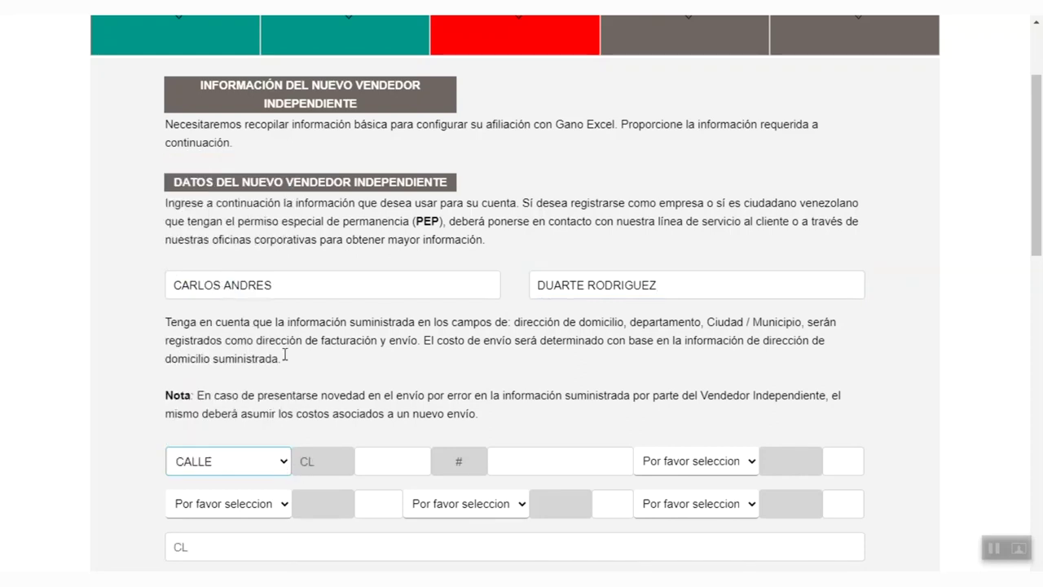
click(377, 453)
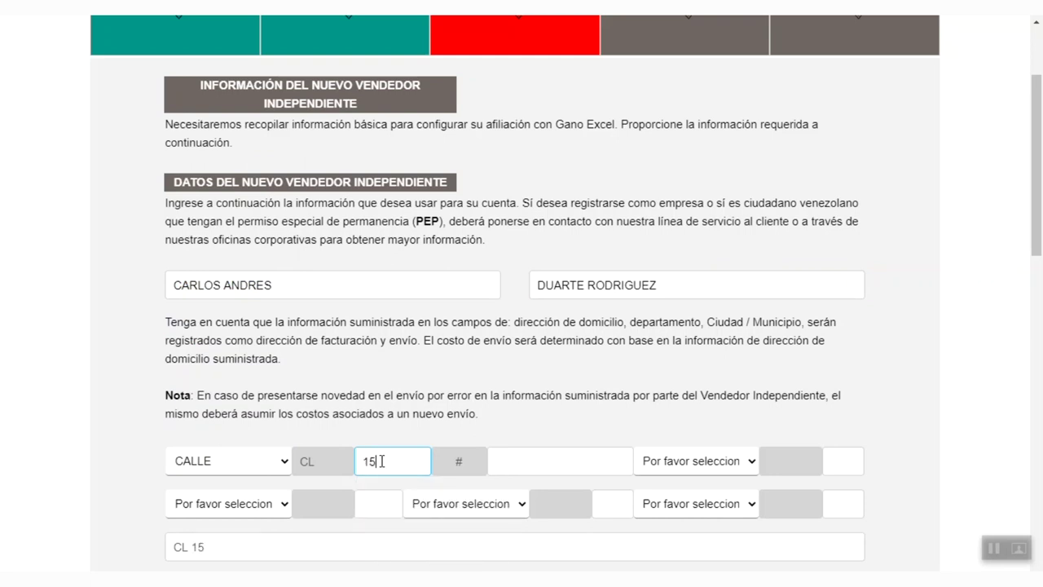
key(Tab)
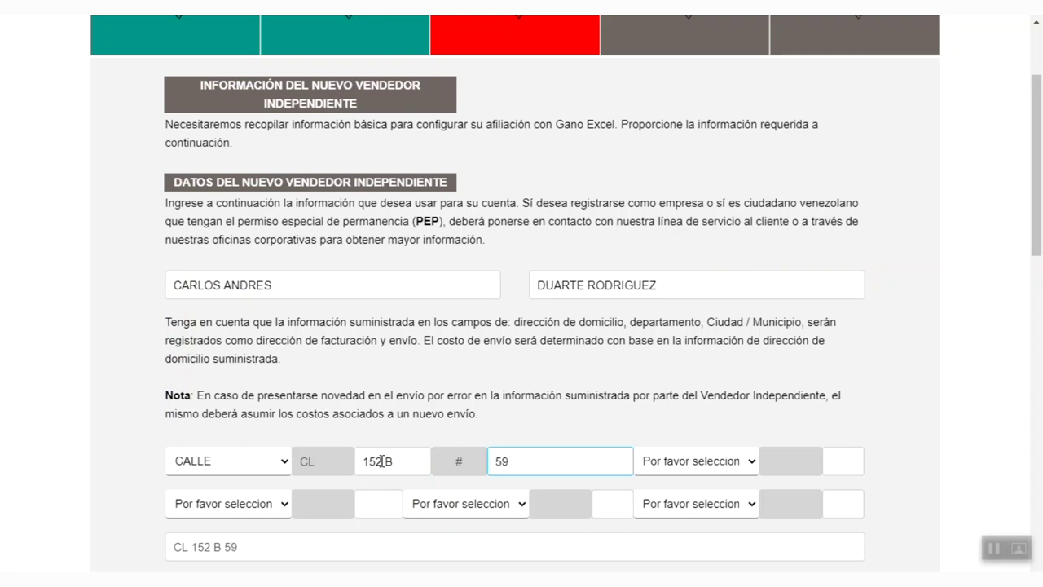
click(749, 461)
click(698, 277)
click(840, 460)
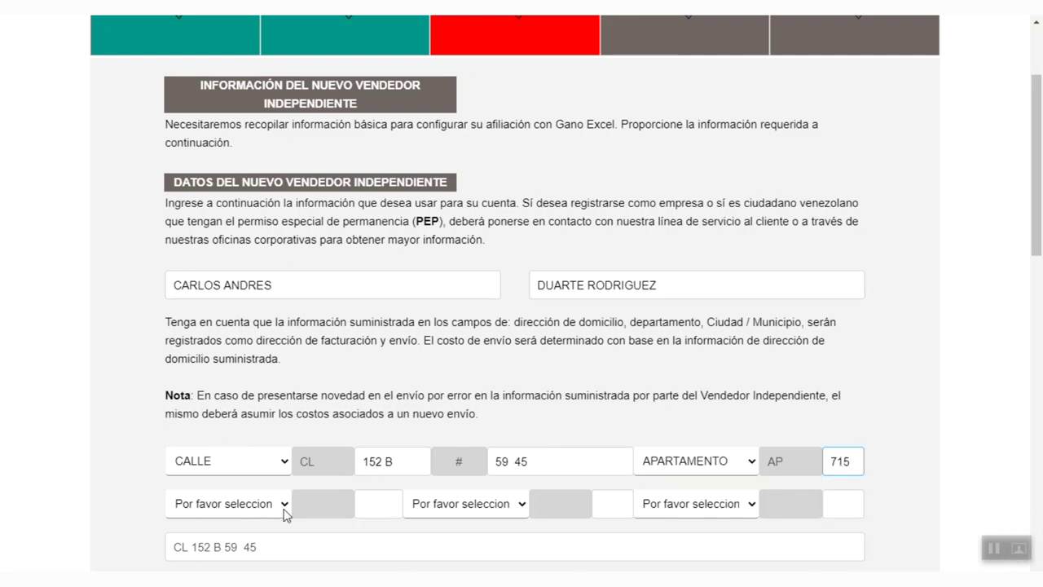
Add the BLOQUE number and the CONJUNTO RESIDENCIAL name to the address.
click(283, 510)
click(244, 385)
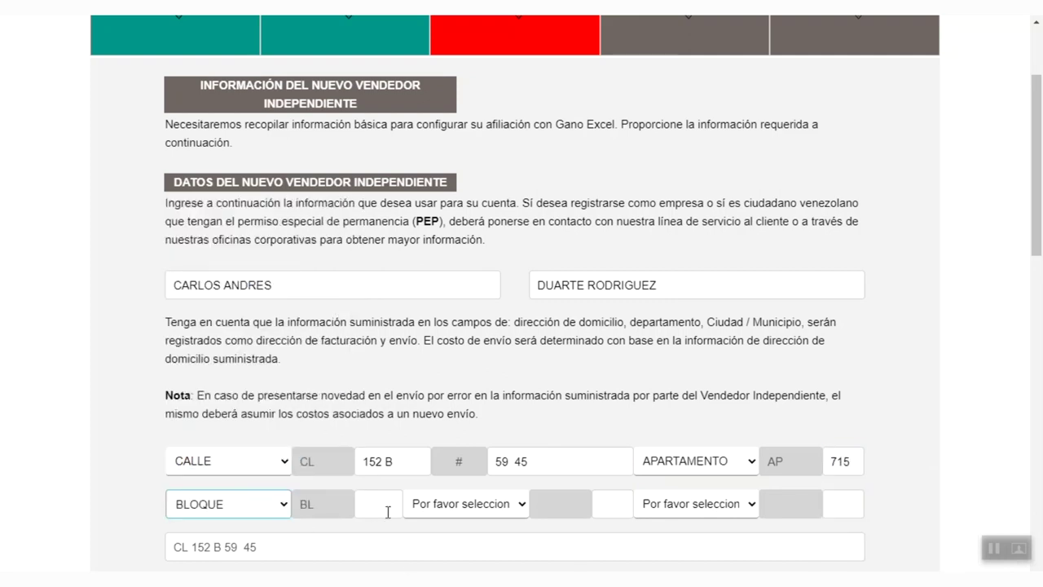
click(387, 506)
click(522, 505)
scroll(521, 407, down, 1)
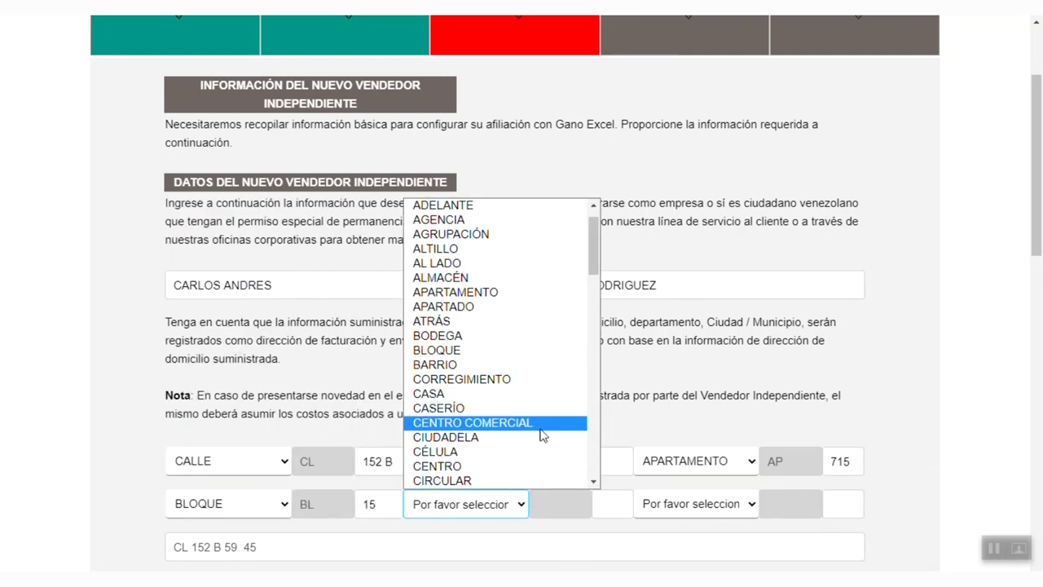
scroll(593, 486, down, 2)
click(540, 440)
click(600, 503)
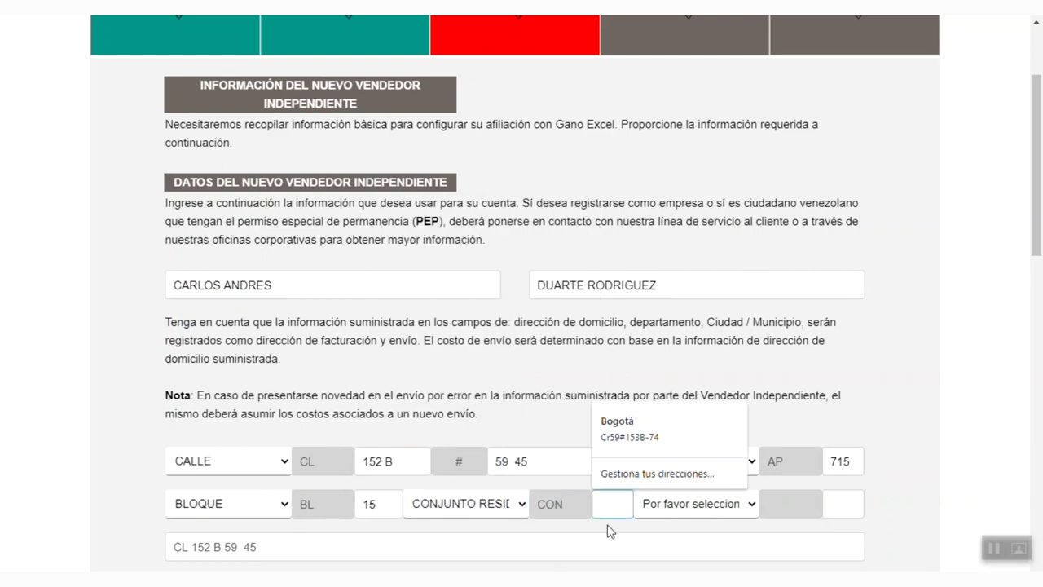
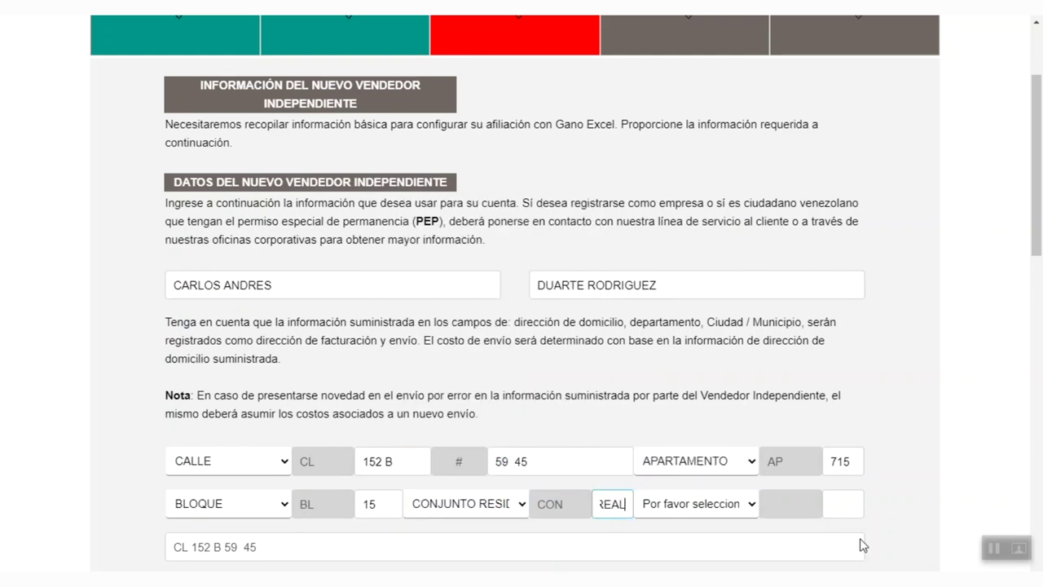
Add the BARRIO name and set the department to BOGOTÁ, D.C.
click(750, 506)
click(665, 394)
click(842, 505)
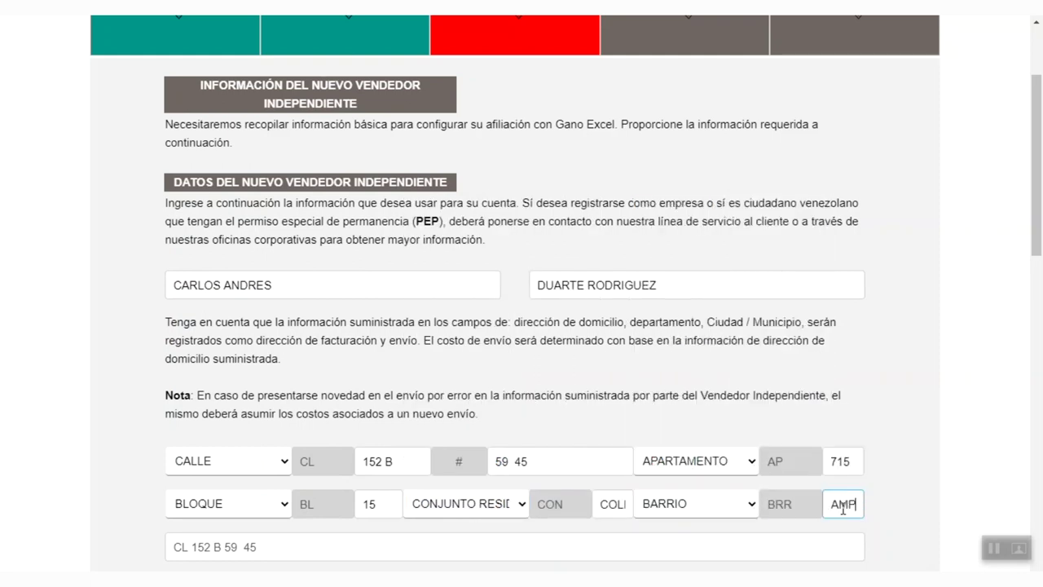
scroll(501, 463, down, 3)
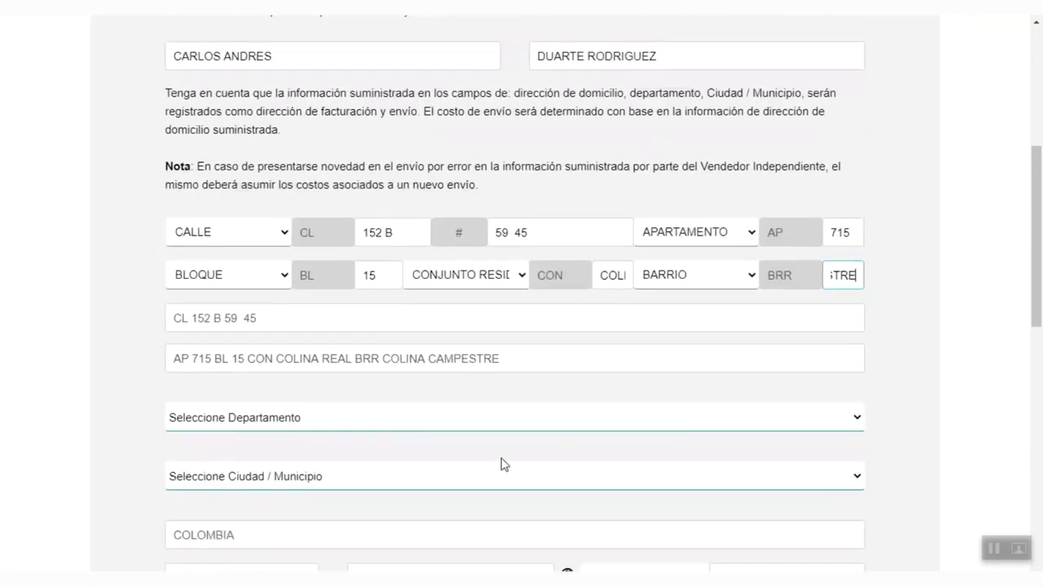
click(422, 417)
click(244, 205)
Set the city to BOGOTÁ, D.C. and enter the seller's phone number.
click(331, 477)
scroll(331, 477, down, 3)
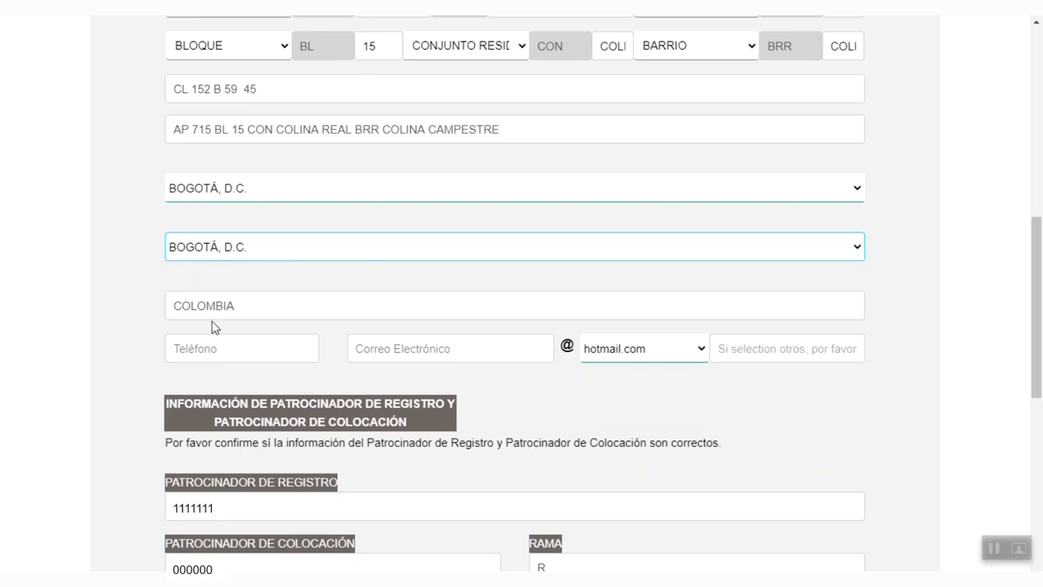
key(Tab)
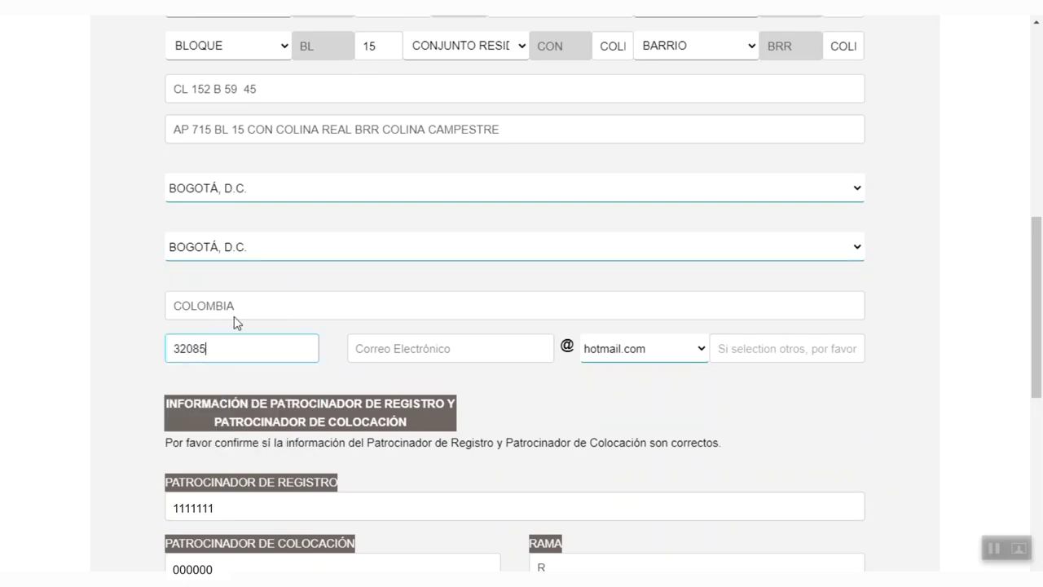
Enter the seller's e-mail user name and keep hotmail.com as the domain.
click(463, 353)
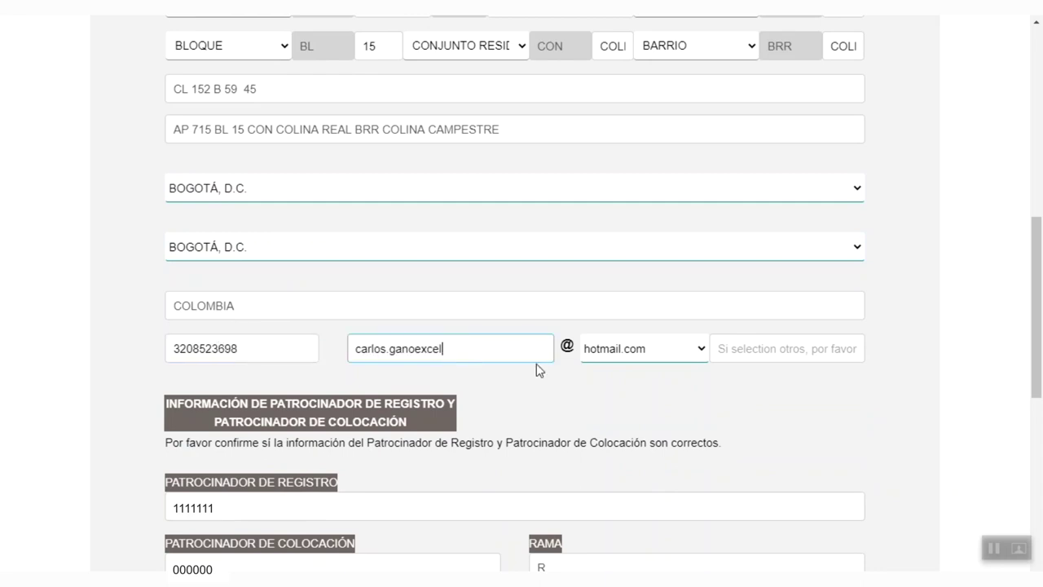
click(699, 352)
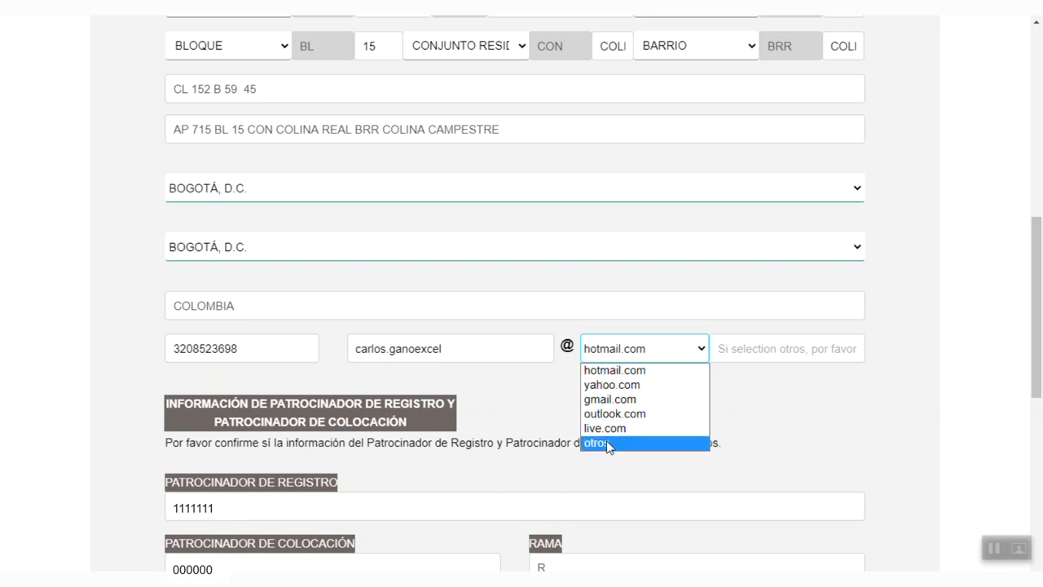
click(617, 372)
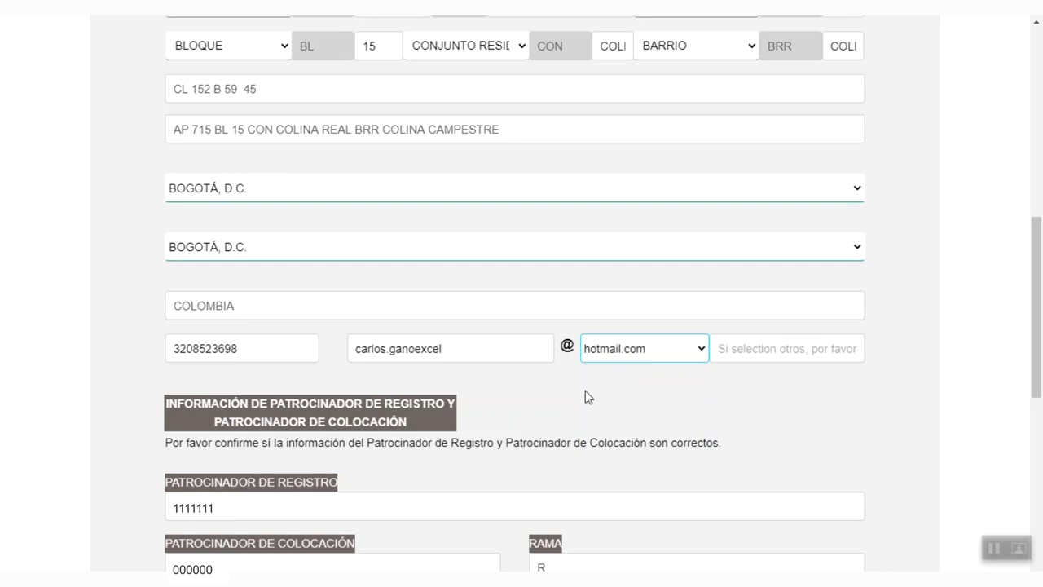
scroll(473, 396, down, 1)
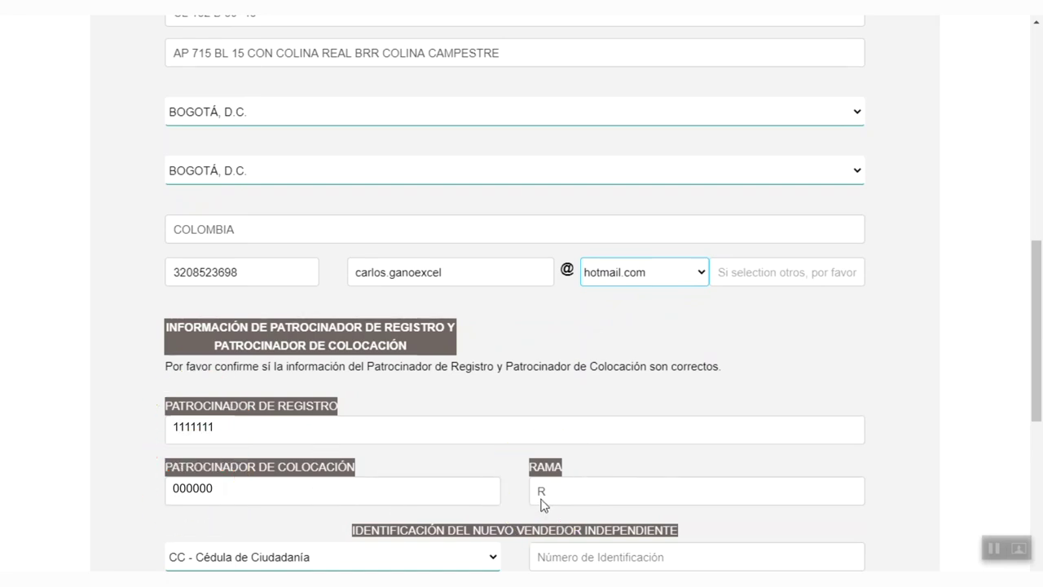
scroll(452, 475, down, 2)
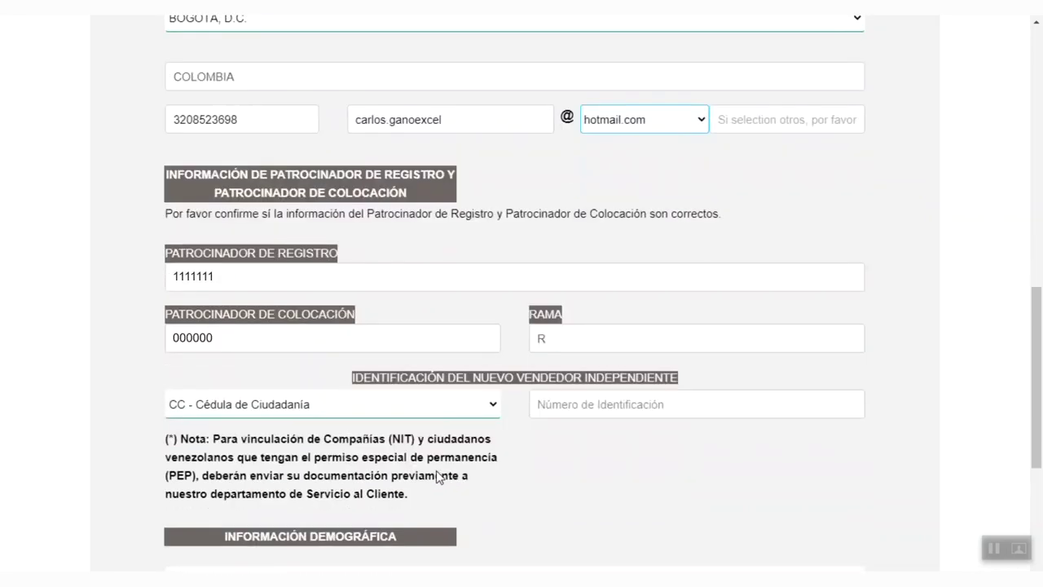
Keep Cédula de Ciudadanía as the ID type and enter the seller's ID number.
click(485, 409)
click(441, 426)
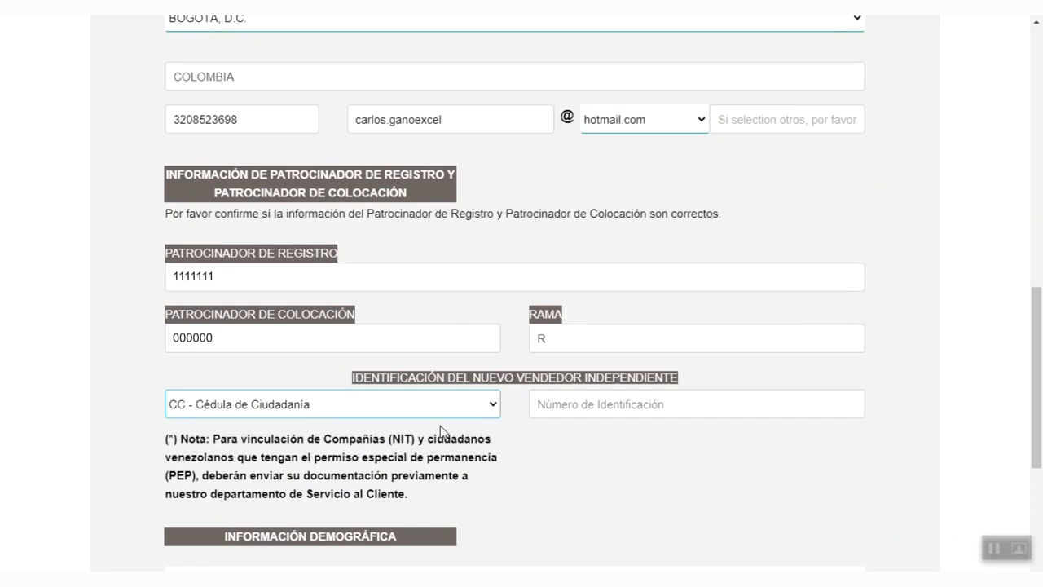
click(573, 407)
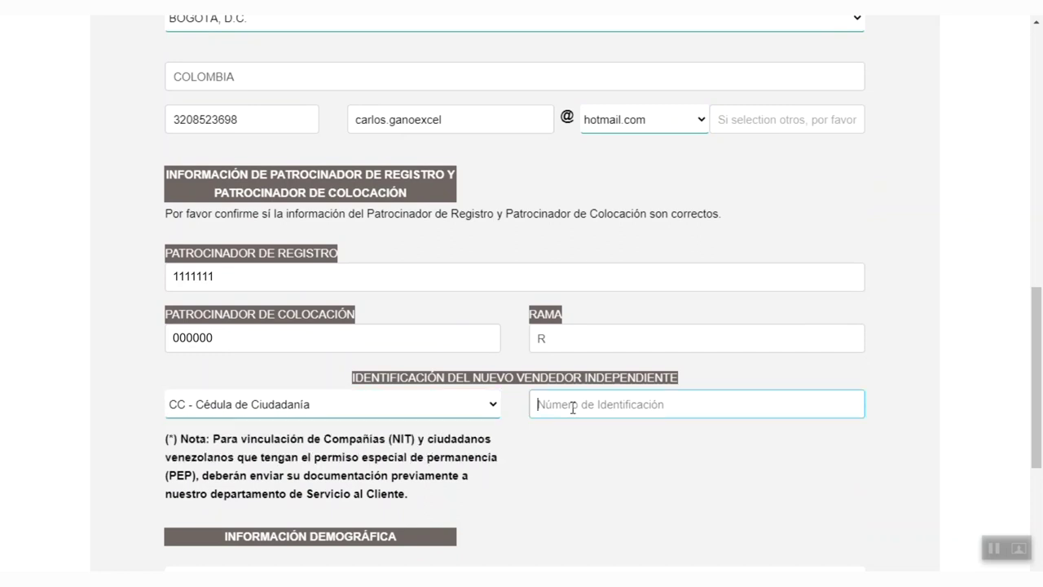
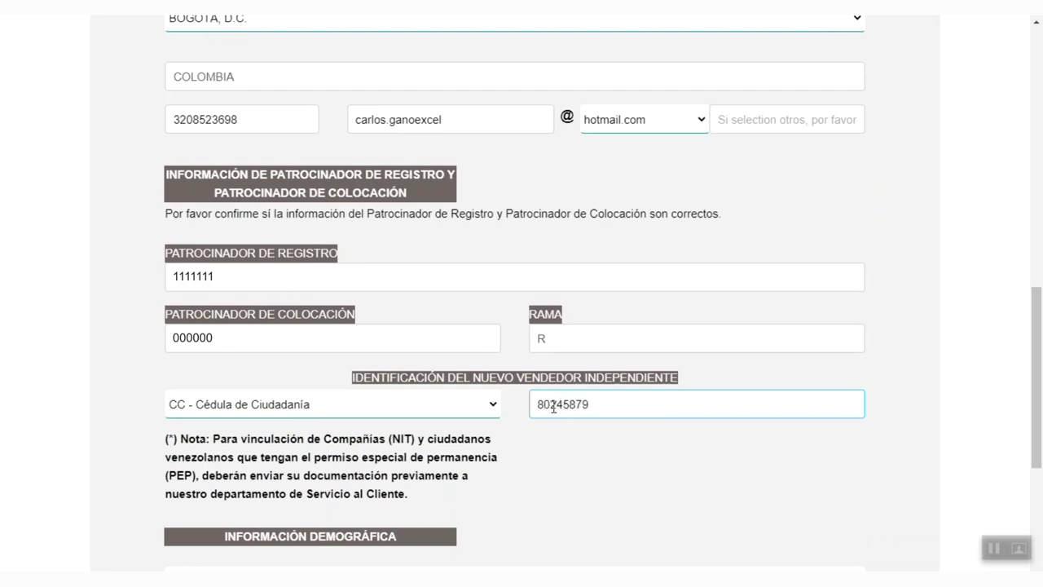
scroll(553, 407, down, 2)
Set language to Español, age range to 36-45 and gender to Hombre.
click(285, 432)
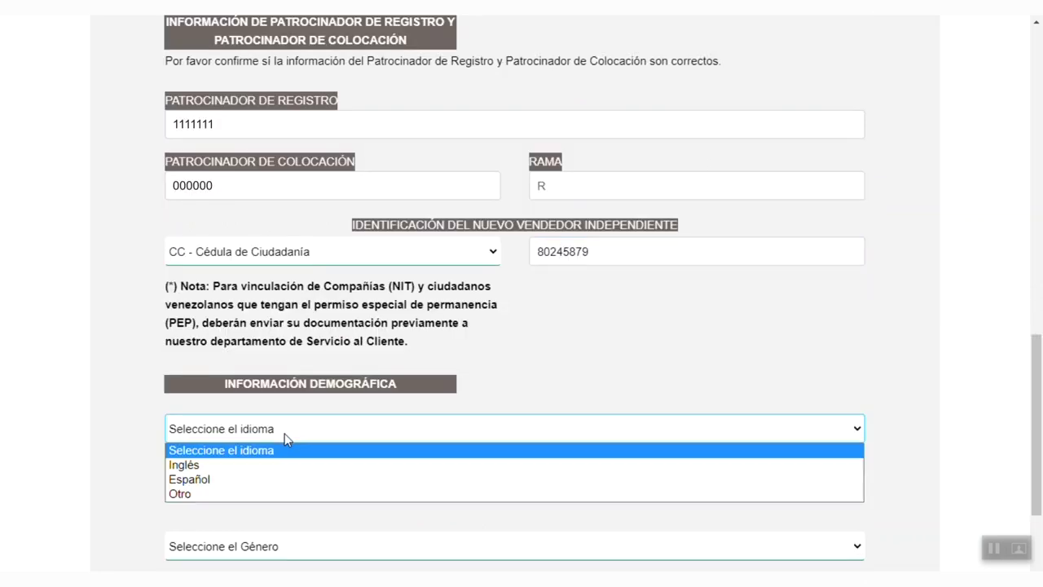
click(237, 482)
click(235, 495)
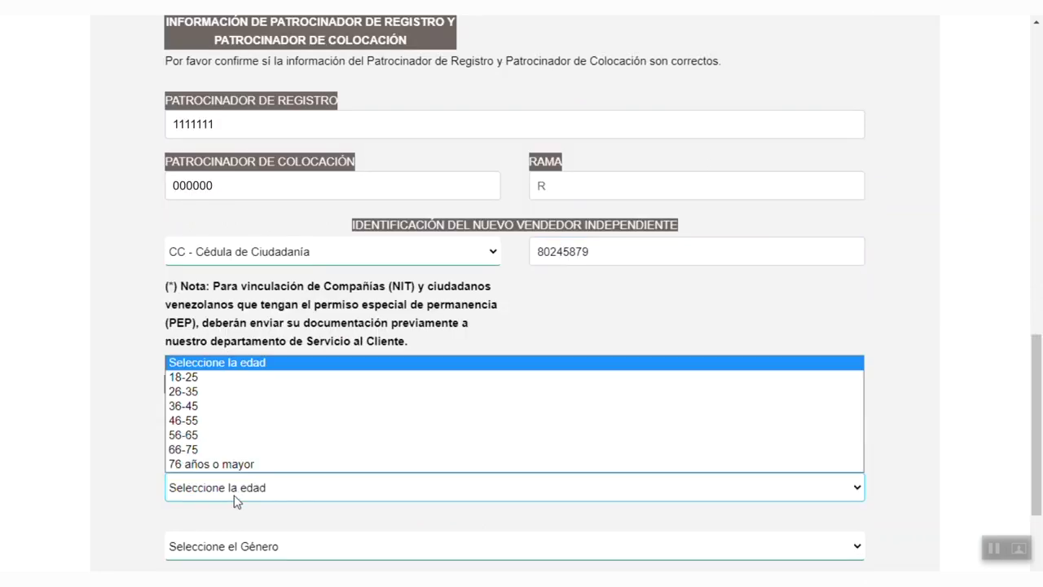
click(217, 407)
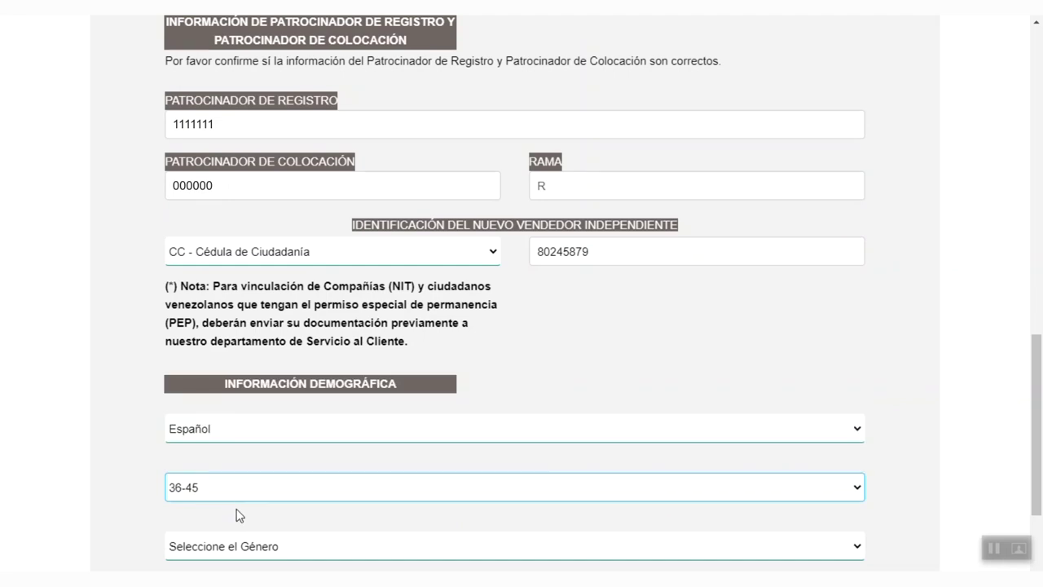
scroll(235, 514, down, 2)
click(262, 399)
click(254, 428)
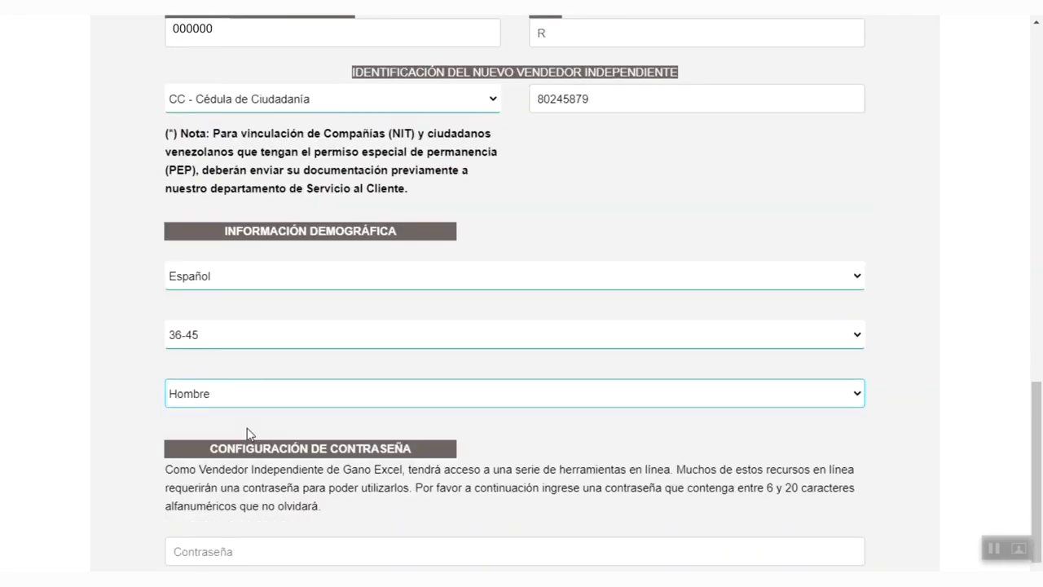
scroll(247, 432, down, 1)
Enter and confirm the account password, then submit the affiliation details with SIGUIENTE.
click(236, 468)
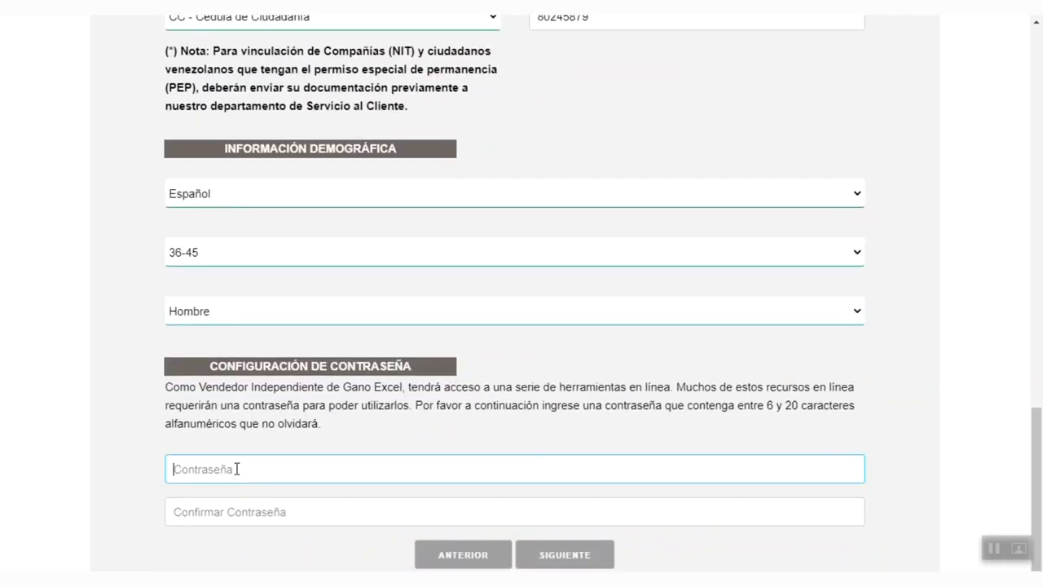
click(201, 513)
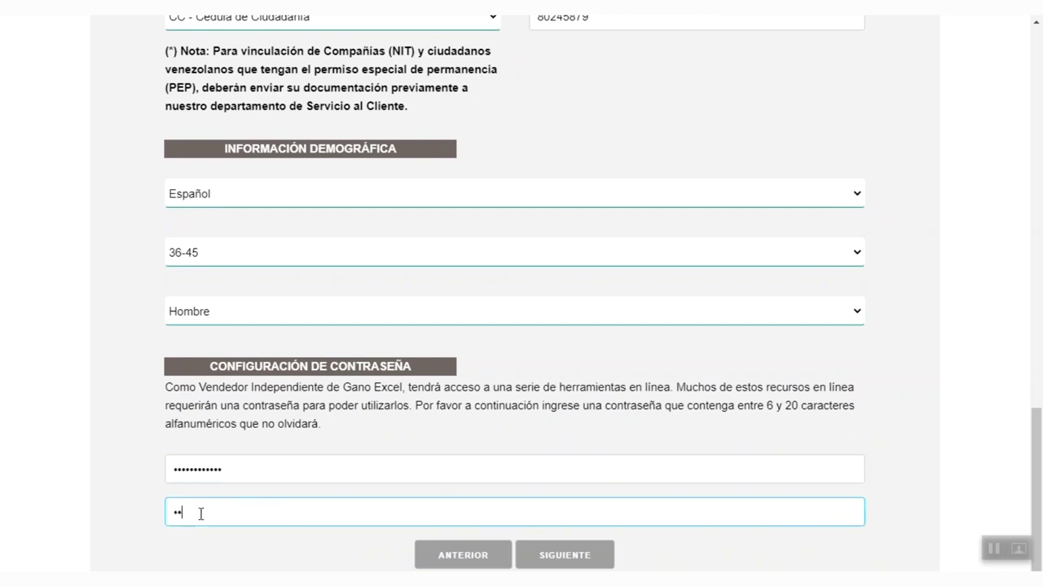
click(570, 555)
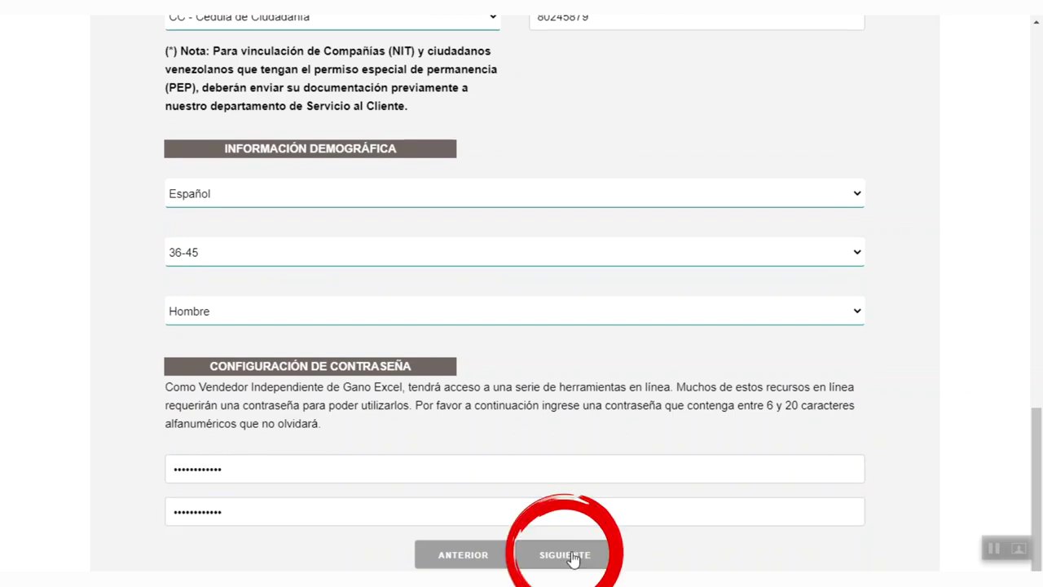
Dismiss the Paso 3 message, choose Reclamar en Oficina, and open the Oficina list.
click(511, 399)
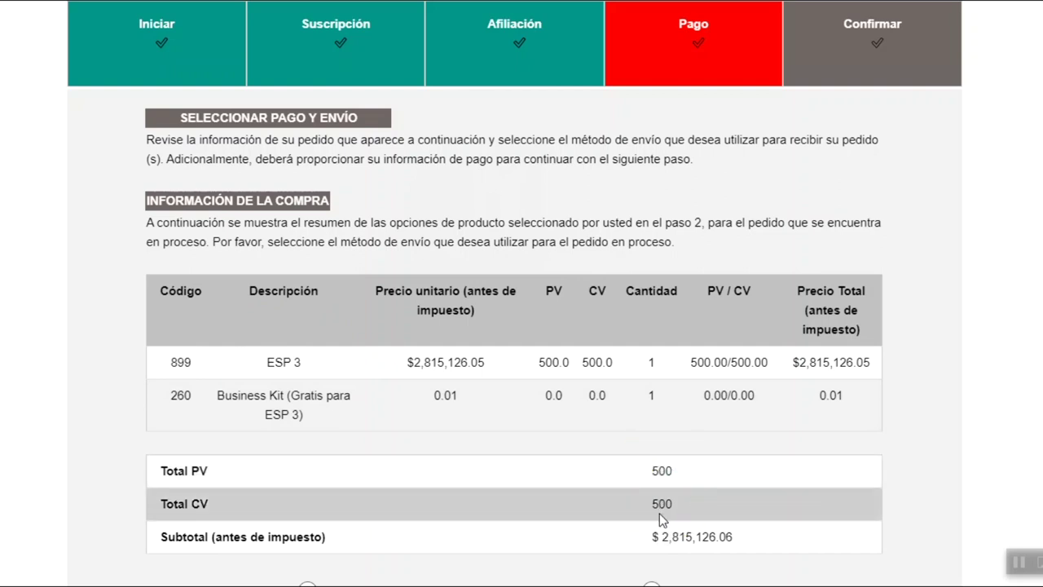
scroll(662, 521, down, 1)
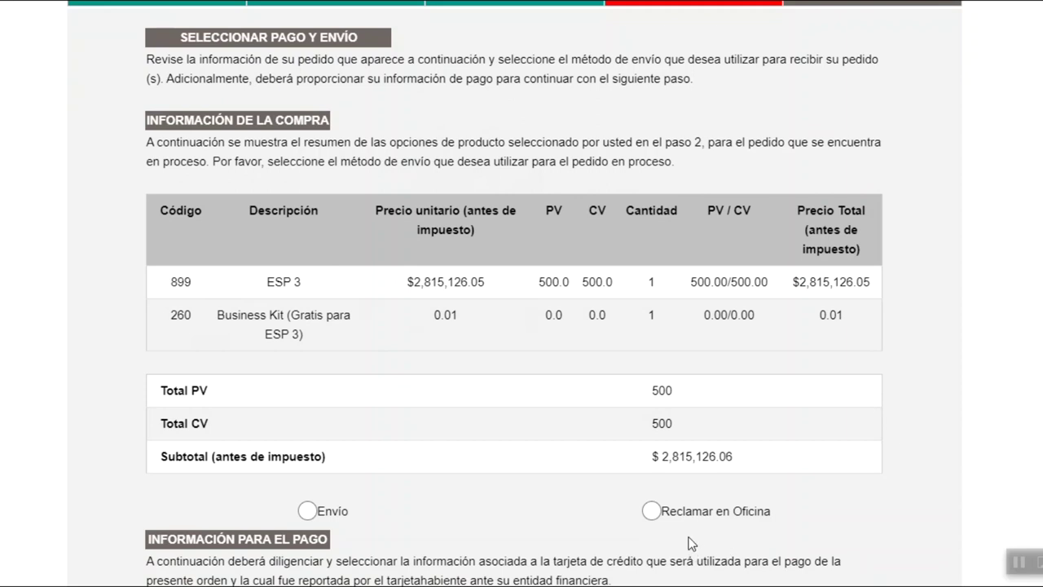
click(652, 514)
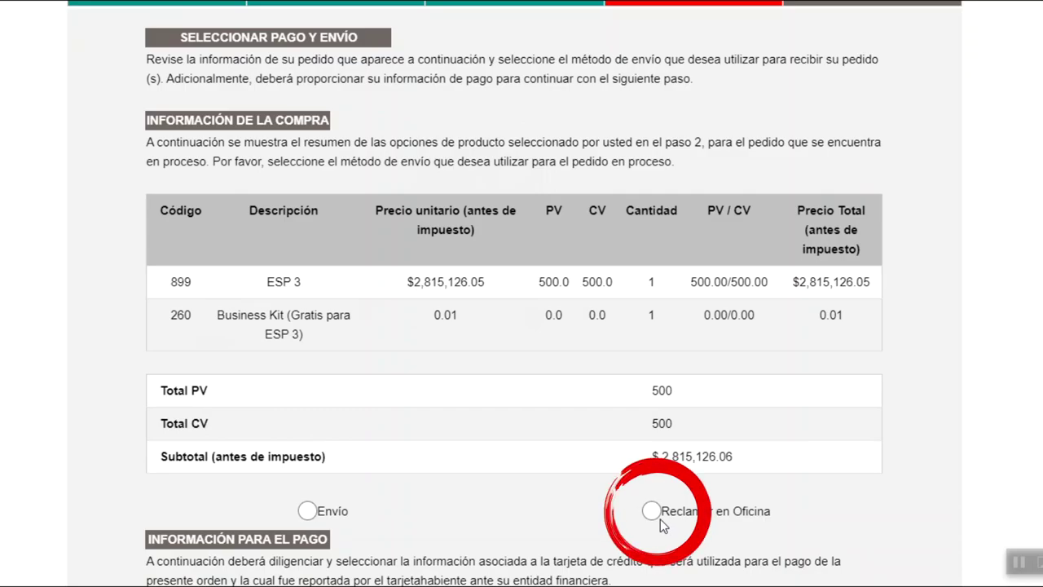
scroll(657, 535, down, 1)
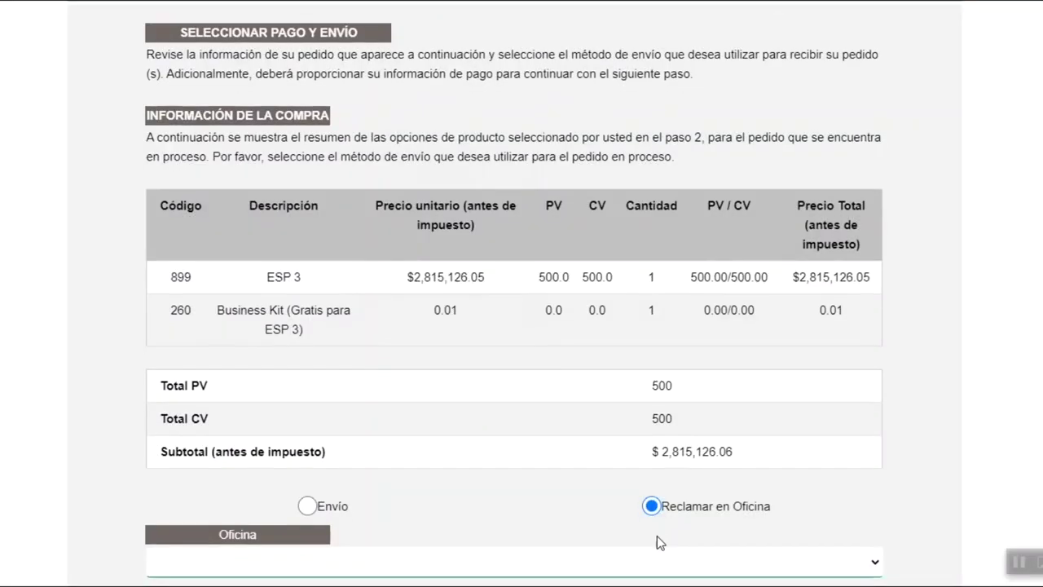
click(676, 495)
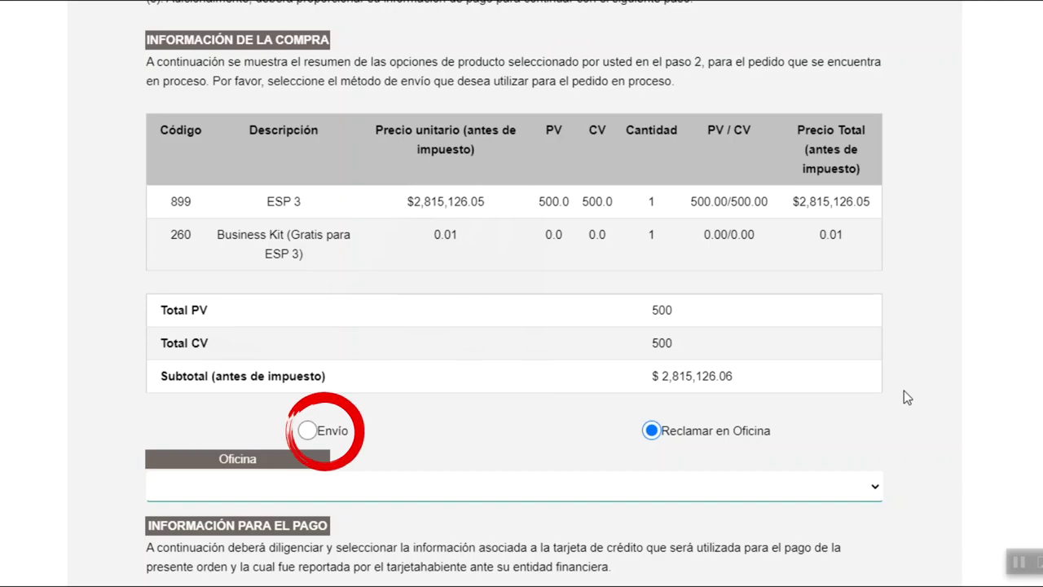
Switch delivery to Envío via Shipping Colombia and reuse the home address for payment.
click(308, 430)
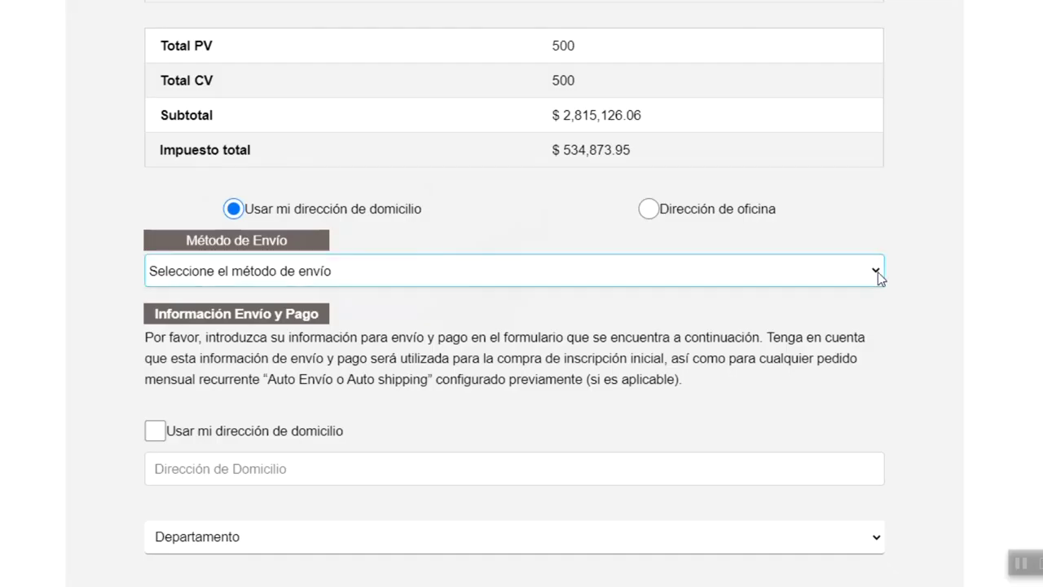
click(878, 273)
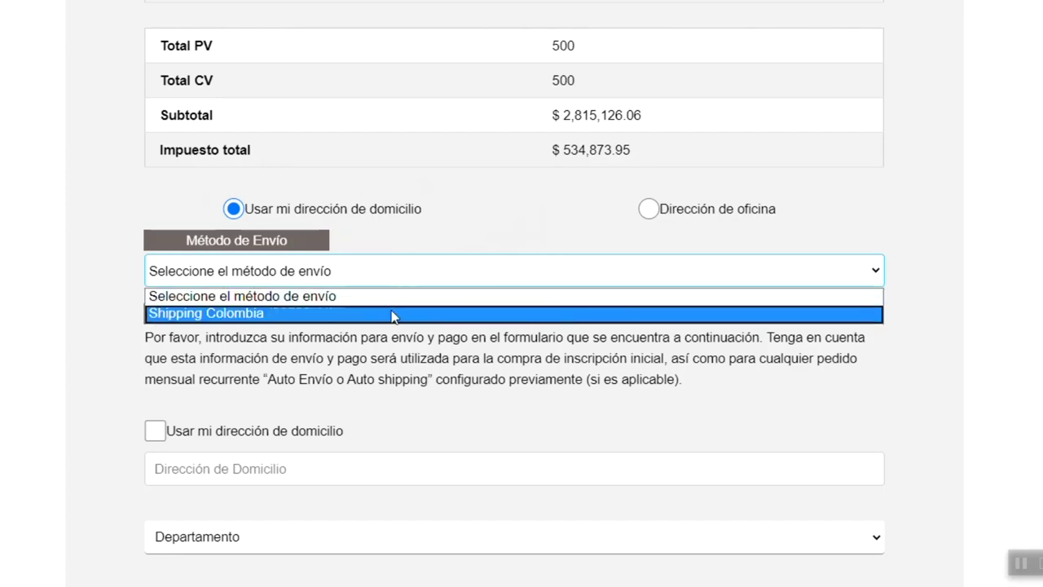
click(320, 323)
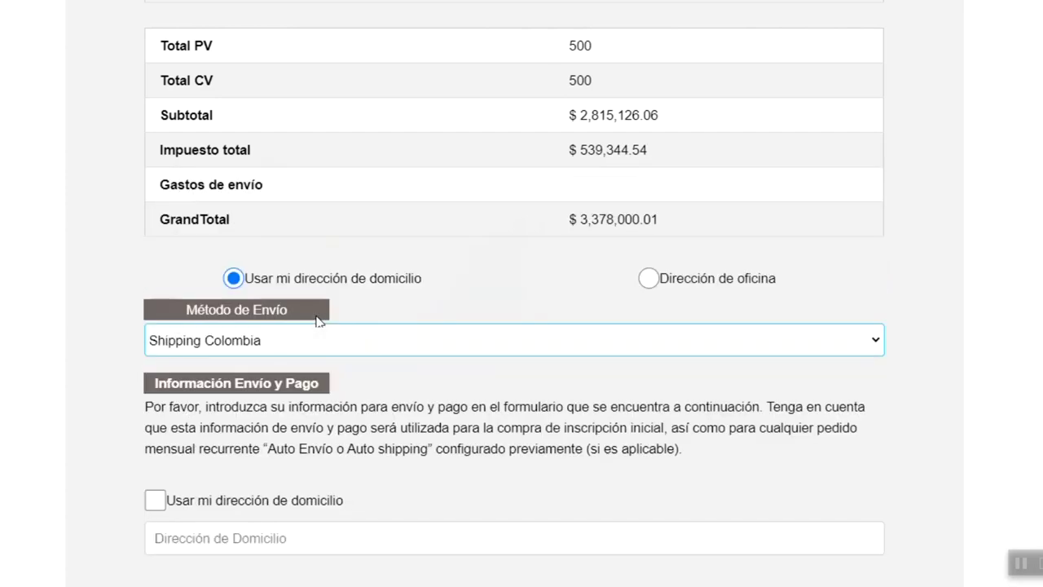
scroll(320, 326, down, 2)
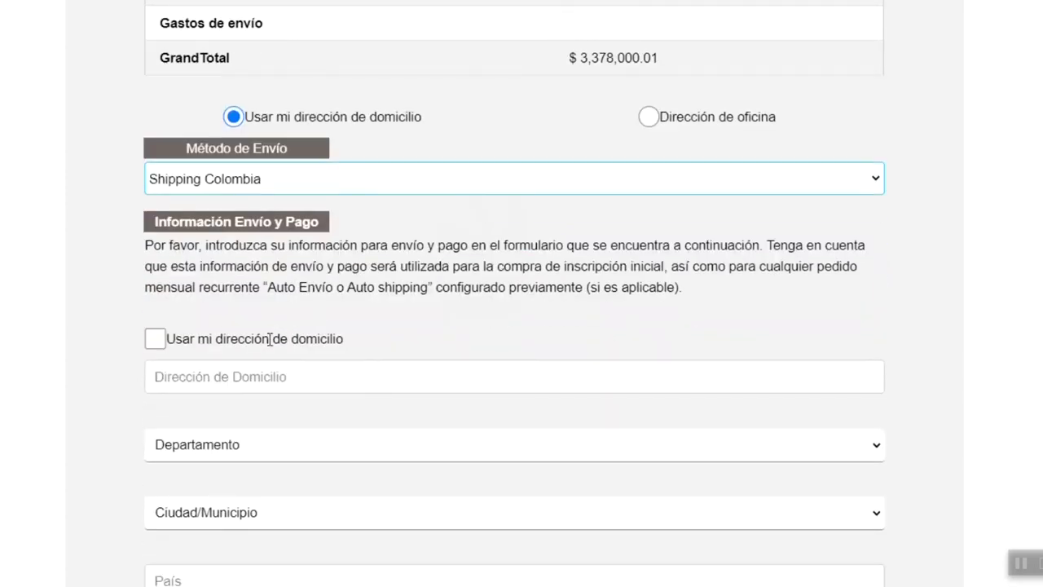
click(158, 341)
scroll(262, 465, down, 3)
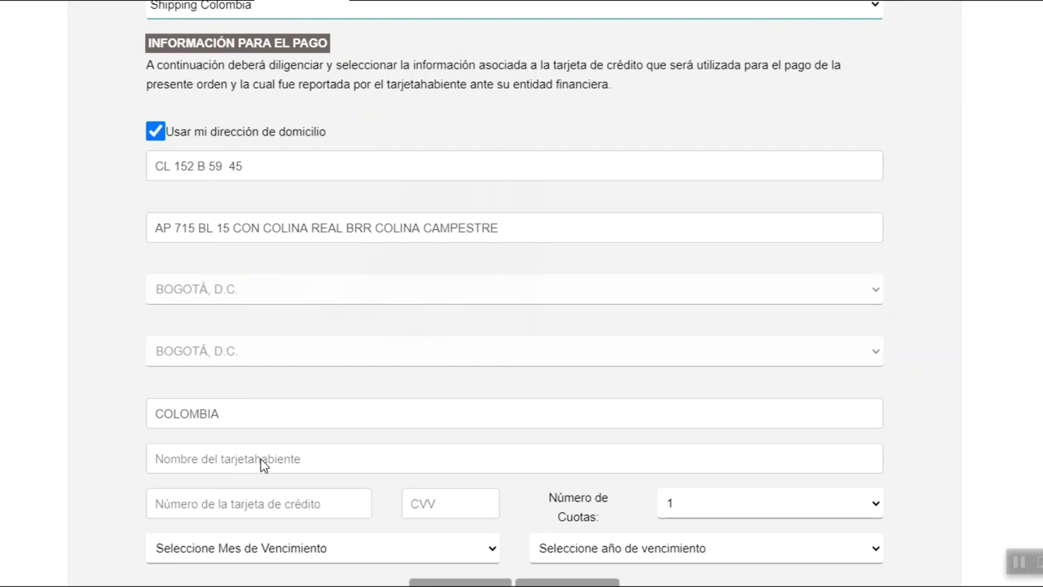
Enter the cardholder name, credit card number and CVV, keeping 1 installment.
click(260, 459)
key(Down)
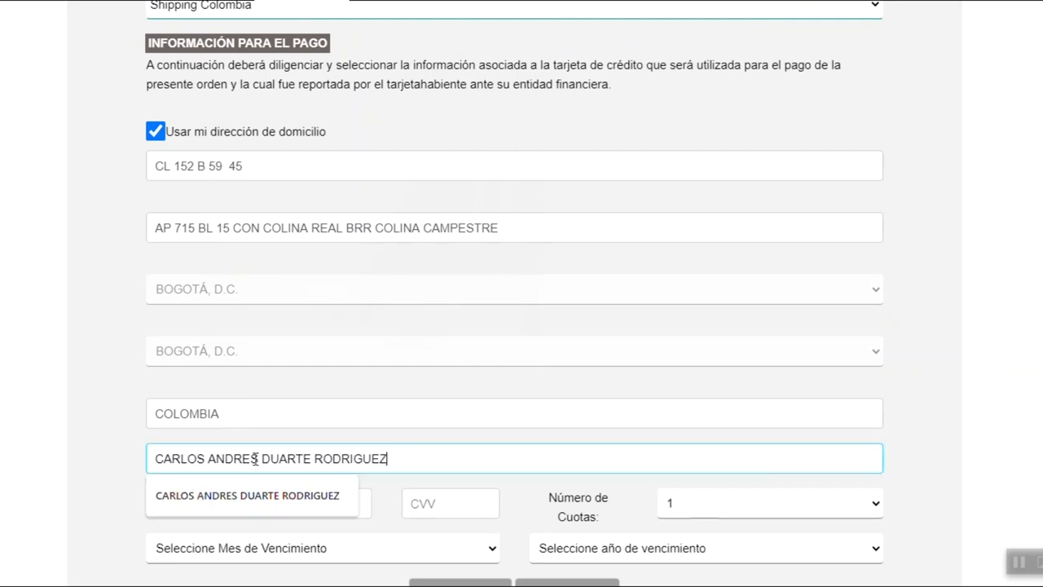
key(Return)
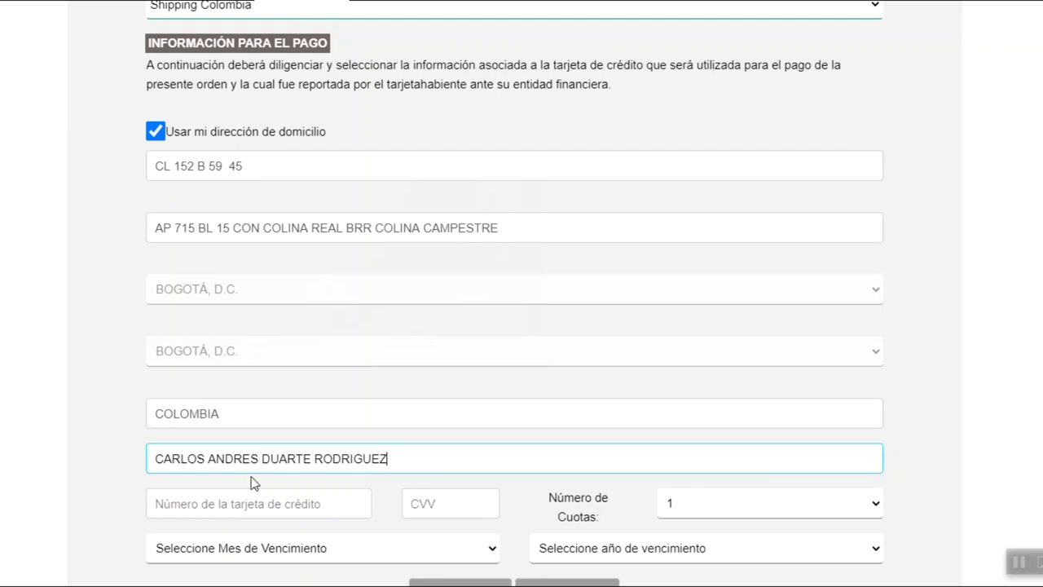
click(236, 503)
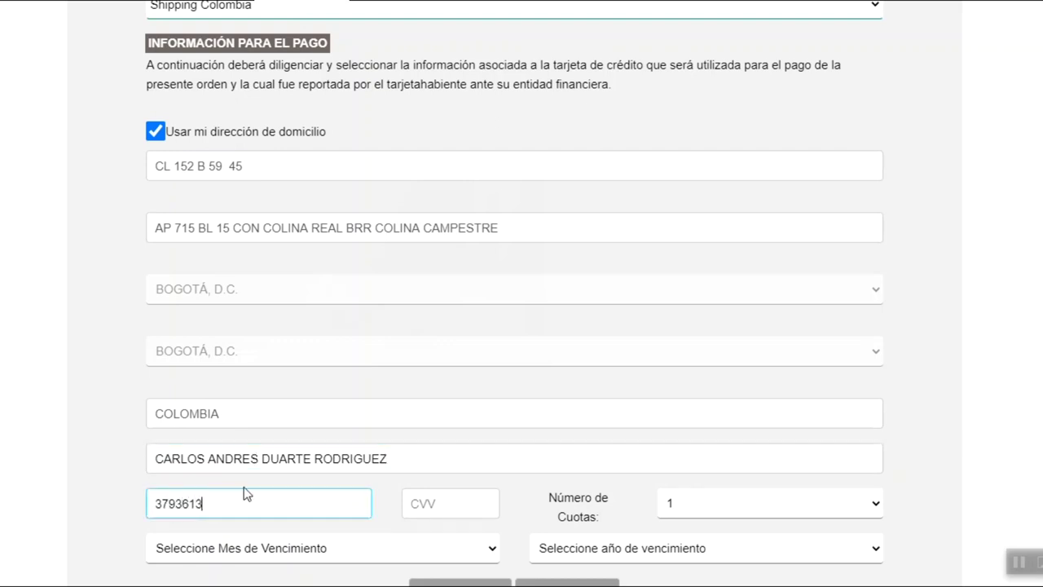
click(451, 503)
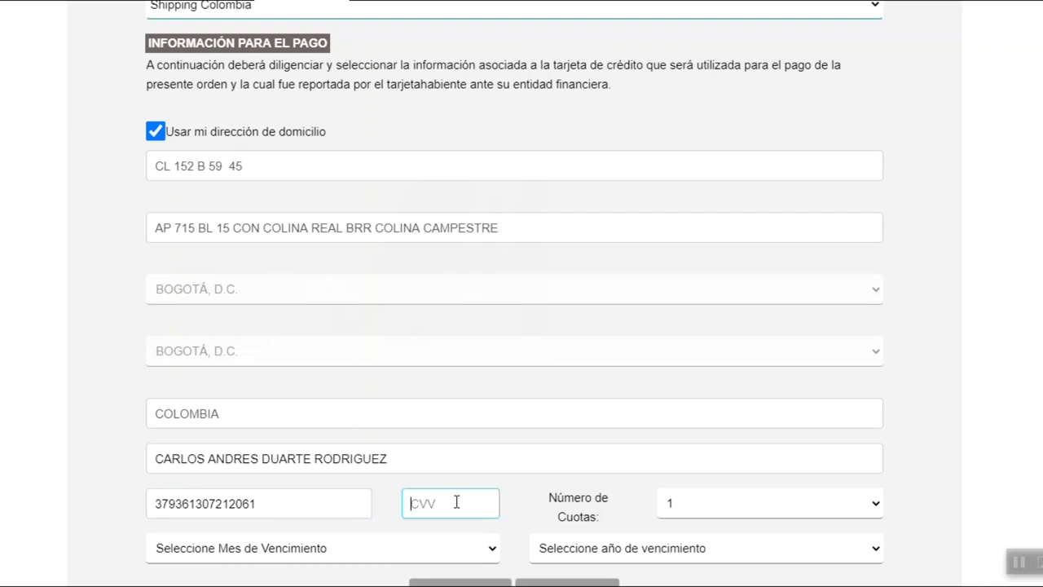
key(Tab)
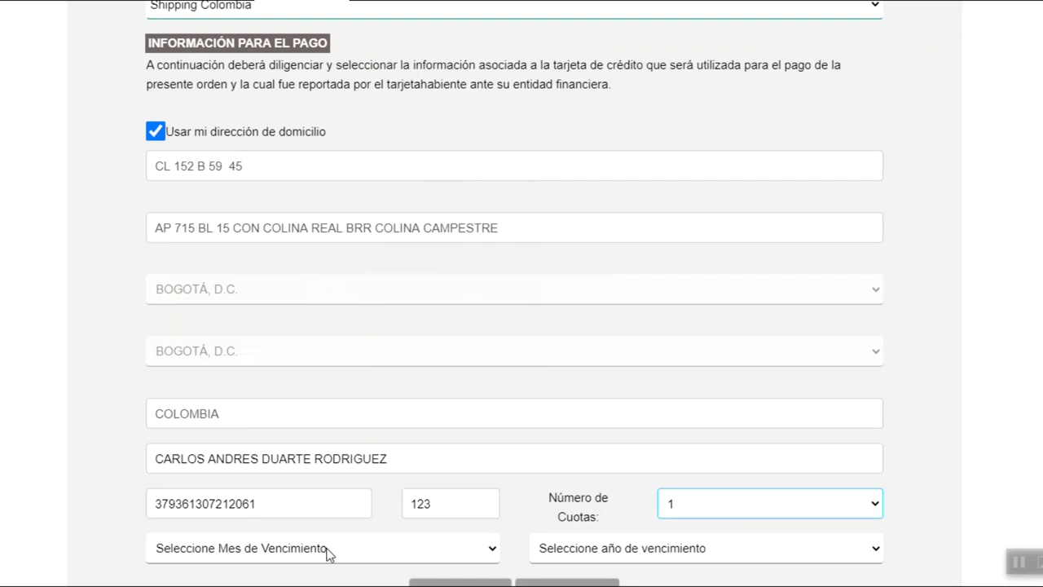
Set the card expiry to 12/2024 and submit the payment details.
click(328, 554)
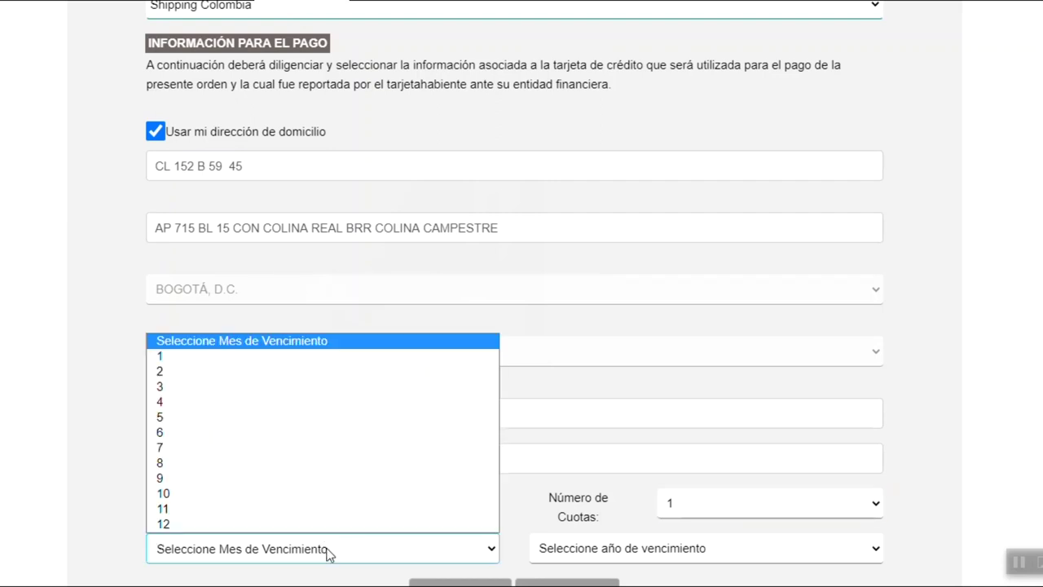
click(326, 524)
click(656, 548)
click(637, 449)
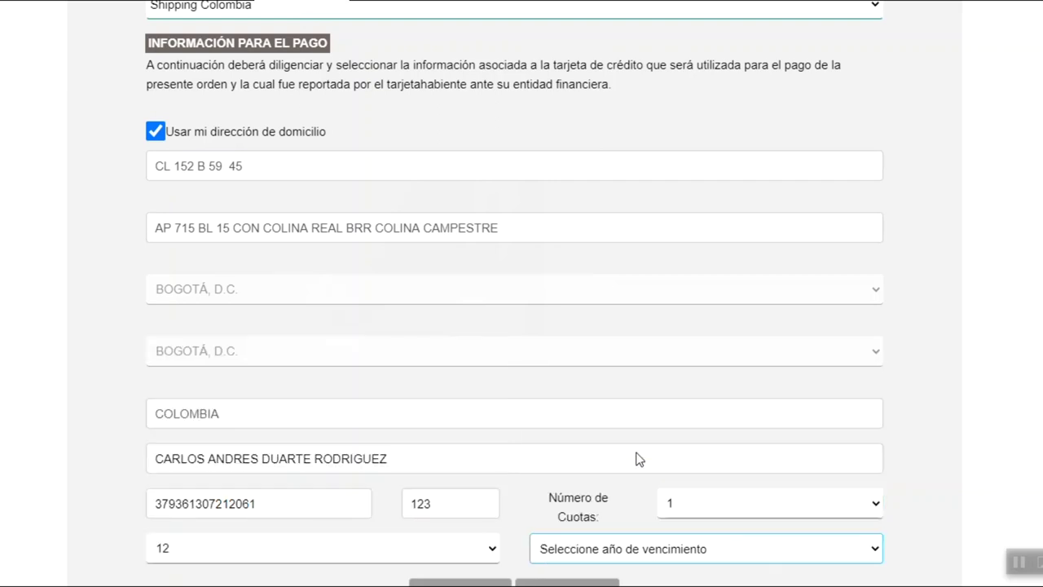
scroll(643, 460, down, 1)
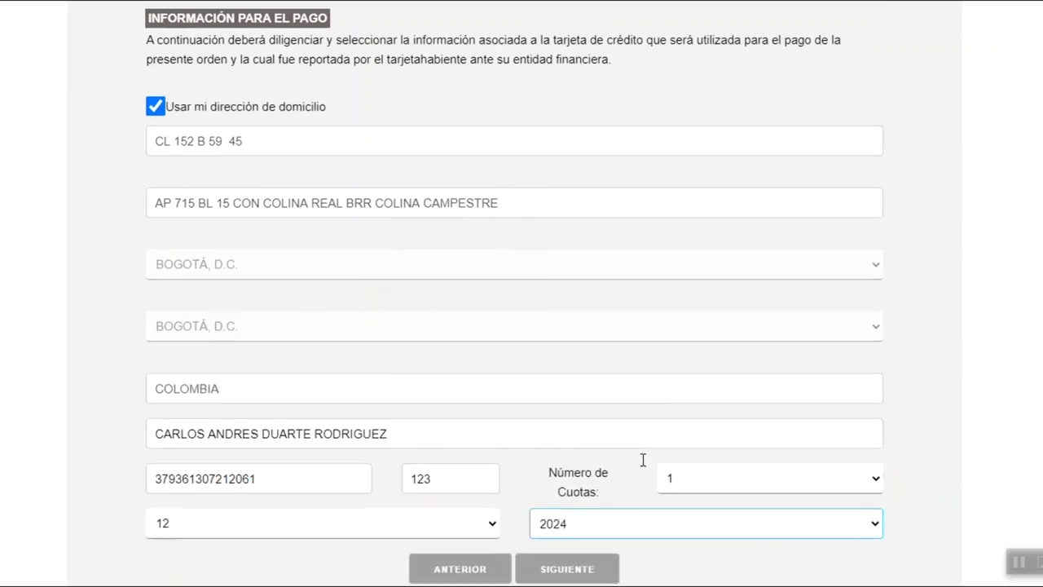
click(598, 572)
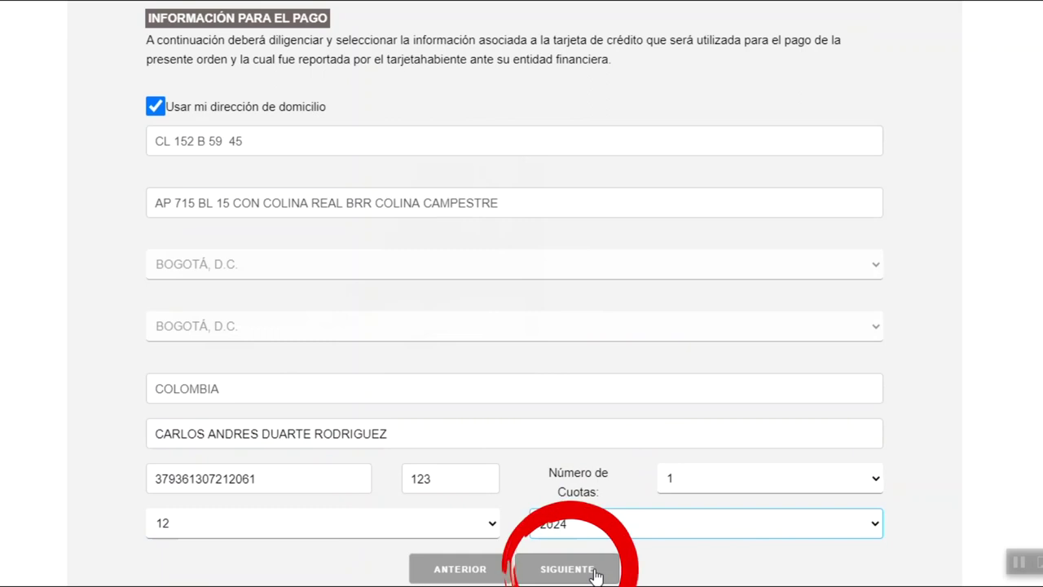